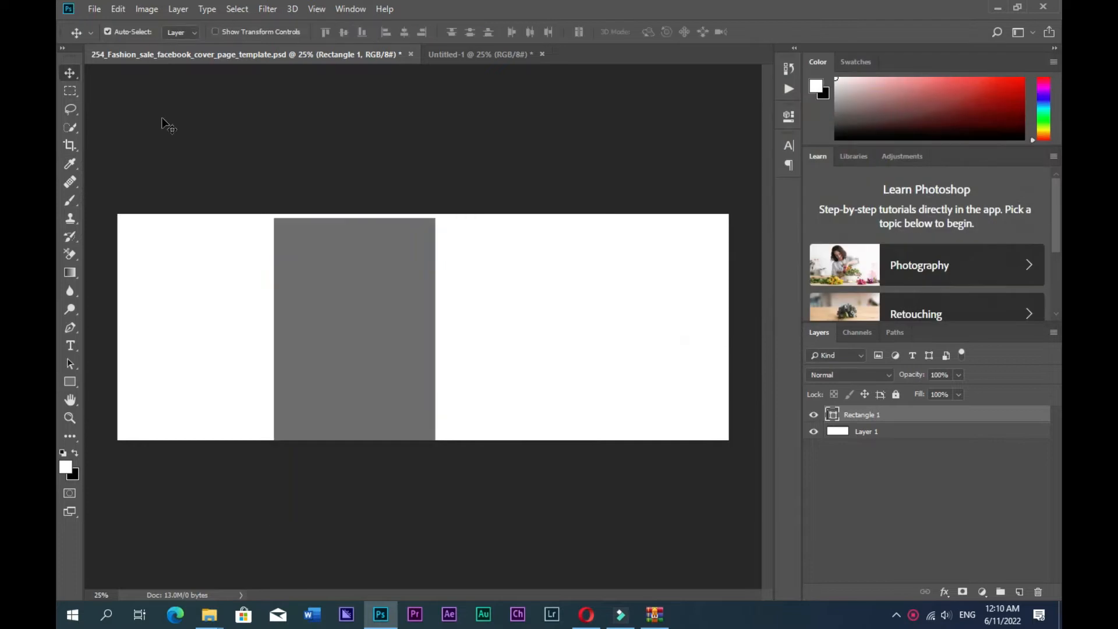
Rotate the grey rectangle about 19.5°, move it to the canvas's right end, and widen it into a slanted band
key("ctrl+t")
left_click_drag(603, 179, 670, 201)
left_click_drag(631, 278, 686, 236)
left_click_drag(595, 252, 611, 262)
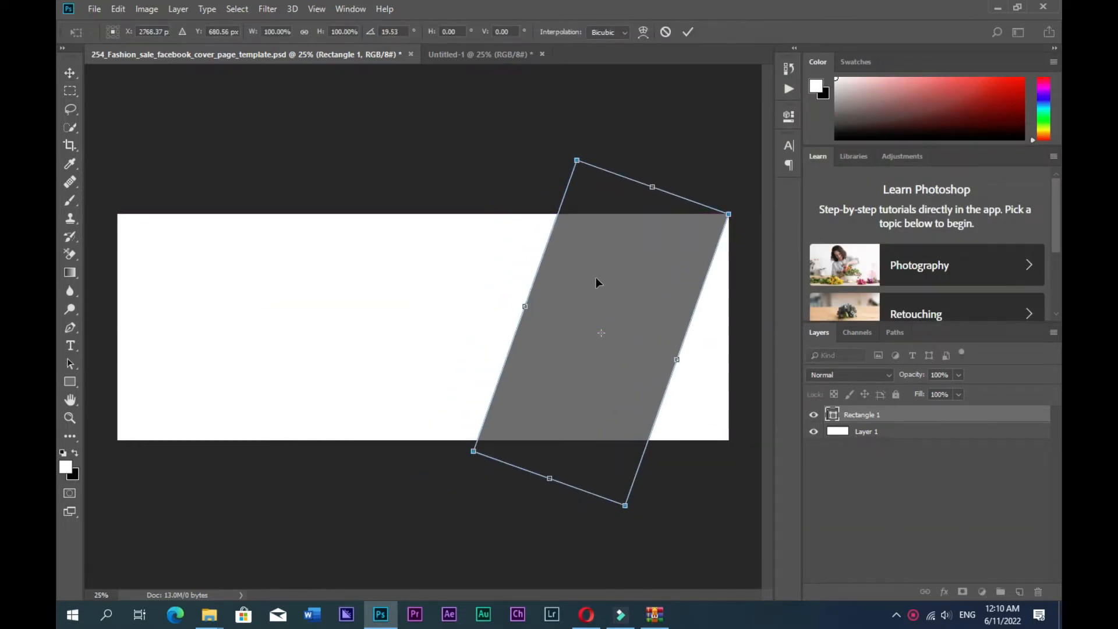
left_click_drag(519, 308, 510, 307)
key("Return")
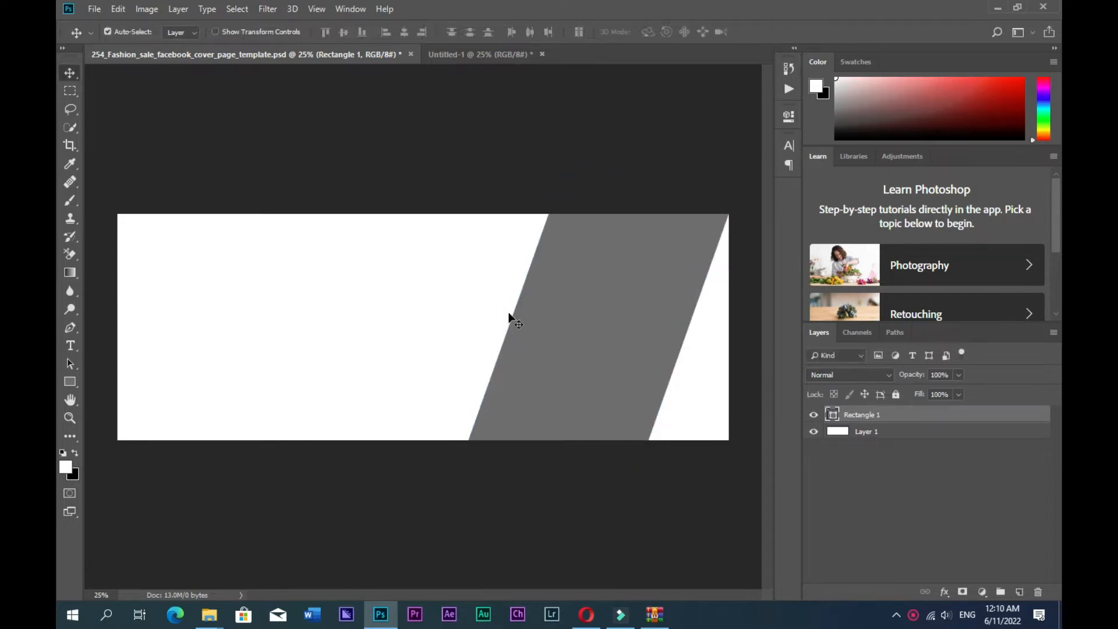
left_click(594, 182)
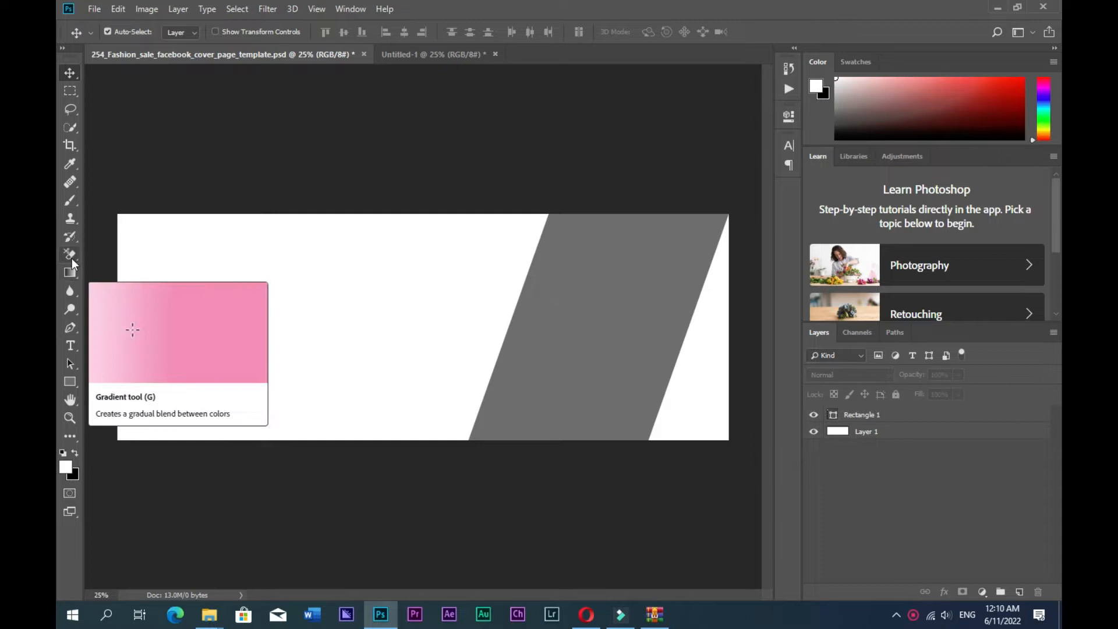
Draw a narrow upright rectangle about 116 by 508 px and fill it with black
left_click(70, 381)
left_click_drag(235, 301, 254, 389)
left_click(750, 110)
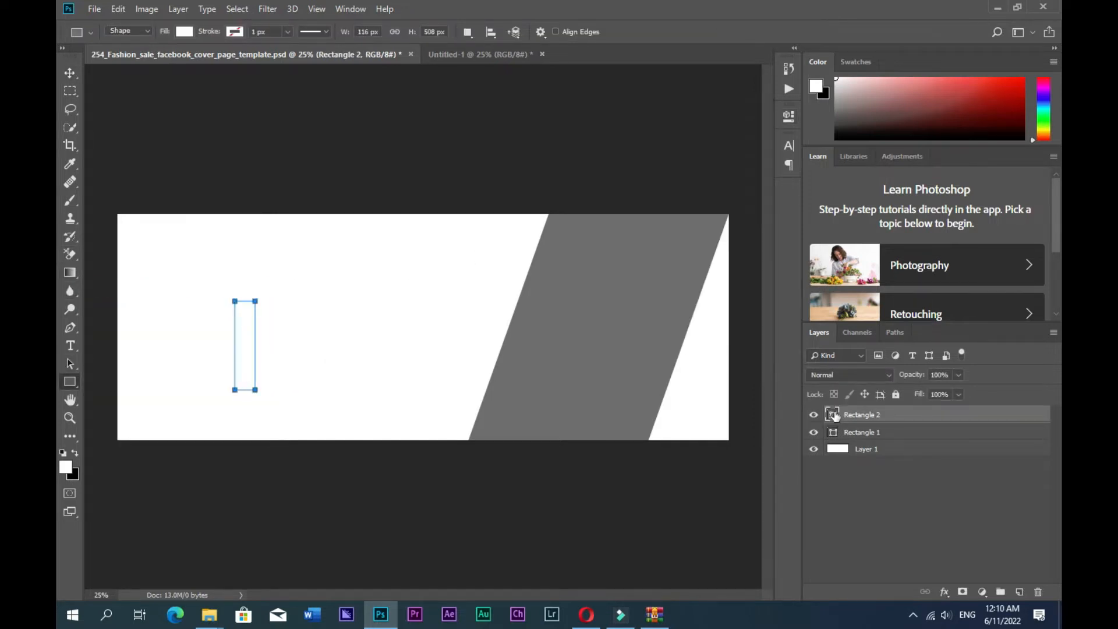
double_click(834, 415)
left_click_drag(708, 253, 669, 274)
key("Return")
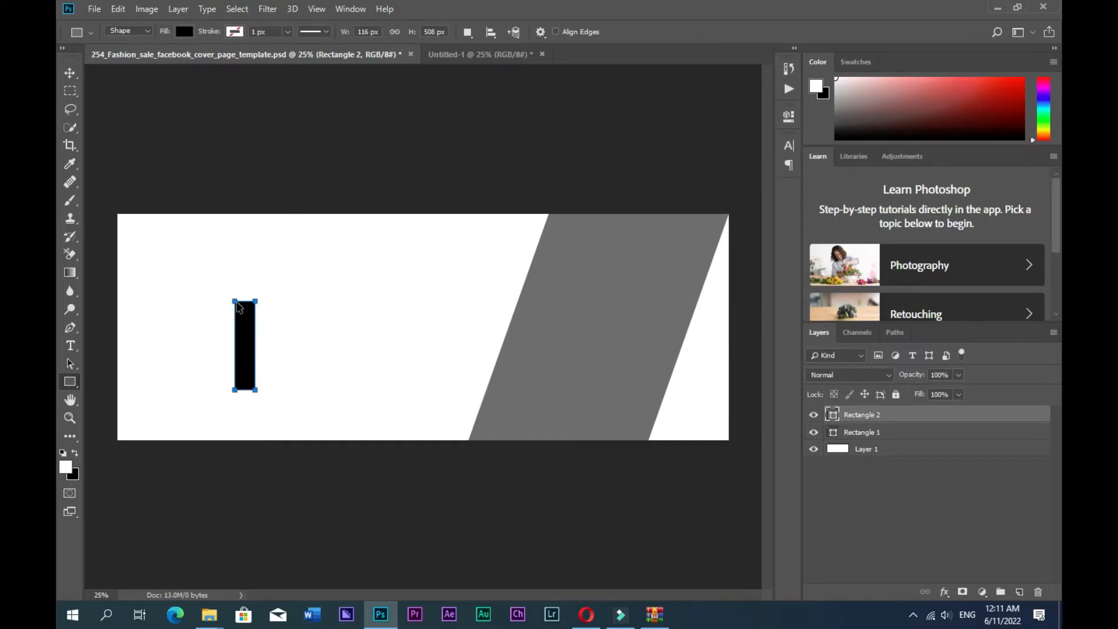
Move the black bar onto the grey band's upper left edge and rotate it to follow the band's slant
key("p")
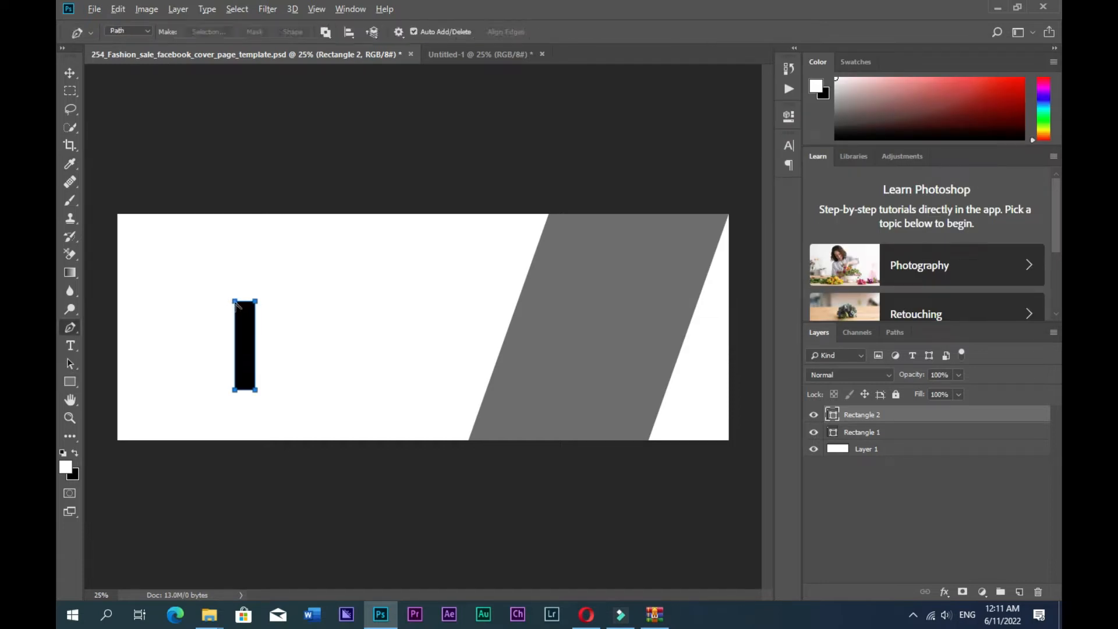
left_click(243, 309)
left_click(503, 233)
left_click_drag(236, 304, 502, 281)
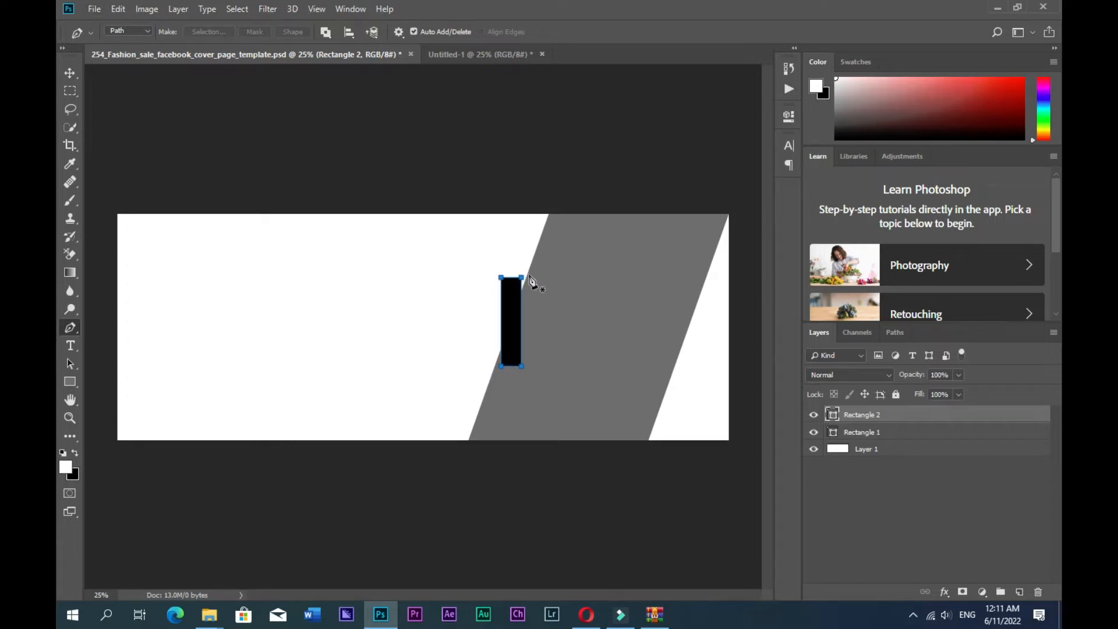
left_click(70, 73)
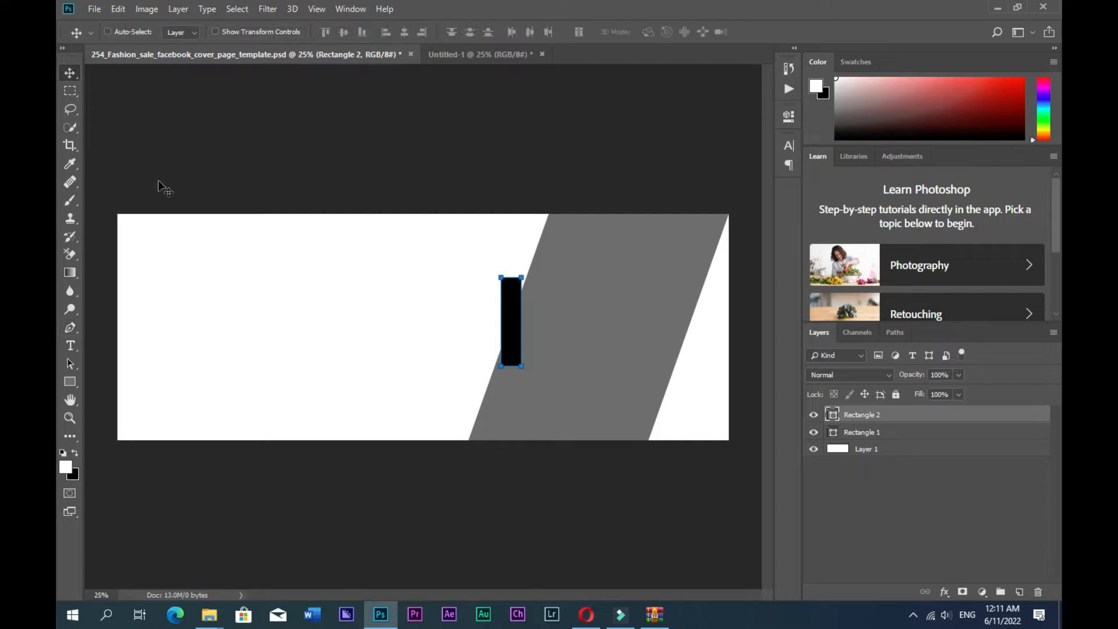
key("ctrl+t")
mouse_move(523, 300)
left_mouse_down()
mouse_move(523, 260)
mouse_move(514, 282)
left_mouse_up()
key("Return")
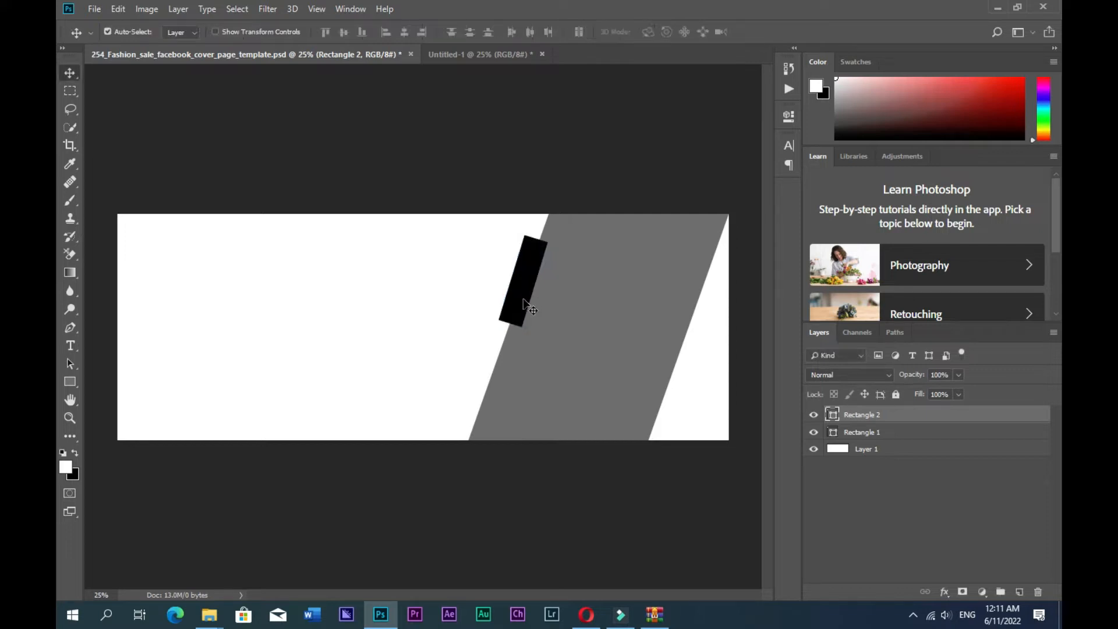
key("ctrl+t")
key("Return")
Duplicate the black bar to the grey band's lower right edge, beneath the band's layer, and rotate the copy about 3°
left_click_drag(520, 316, 663, 418)
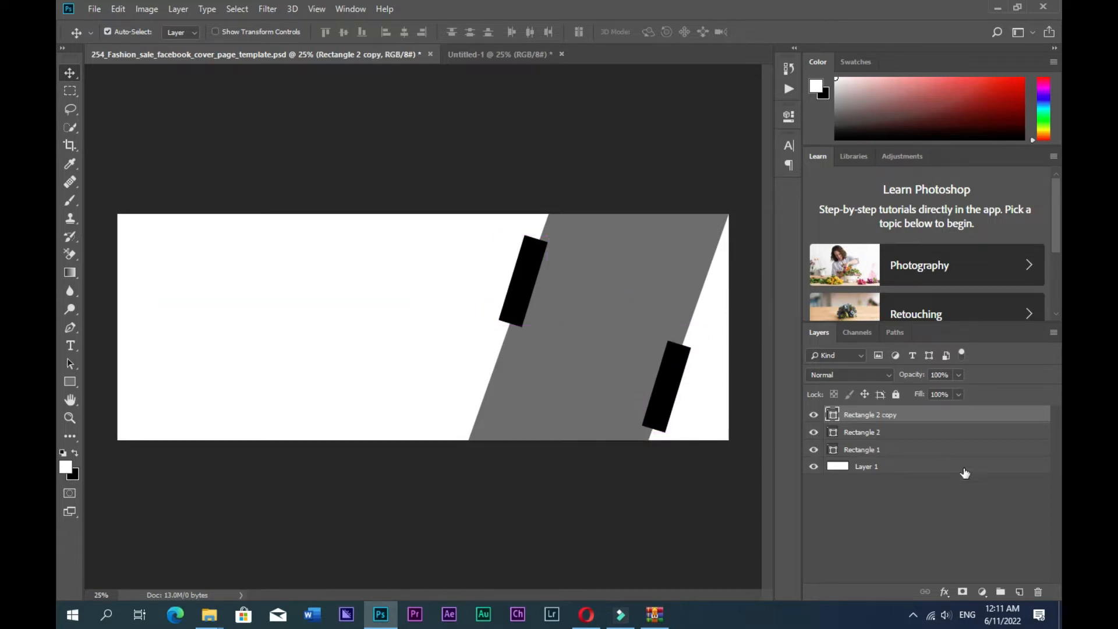
left_click_drag(887, 415, 878, 458)
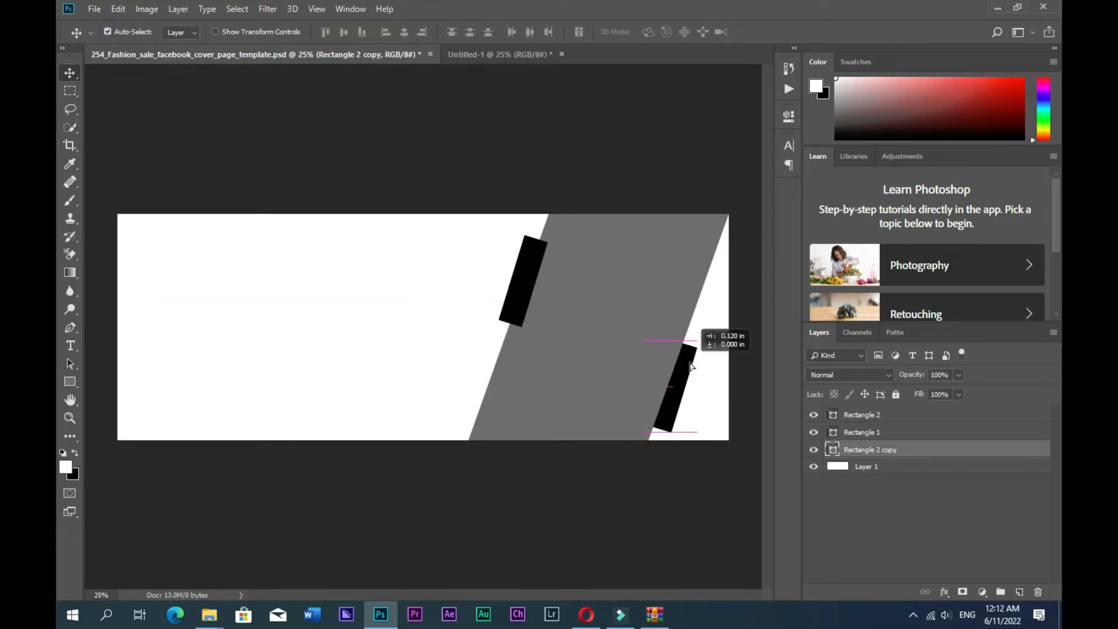
key("ctrl+t")
left_click_drag(715, 328, 711, 337)
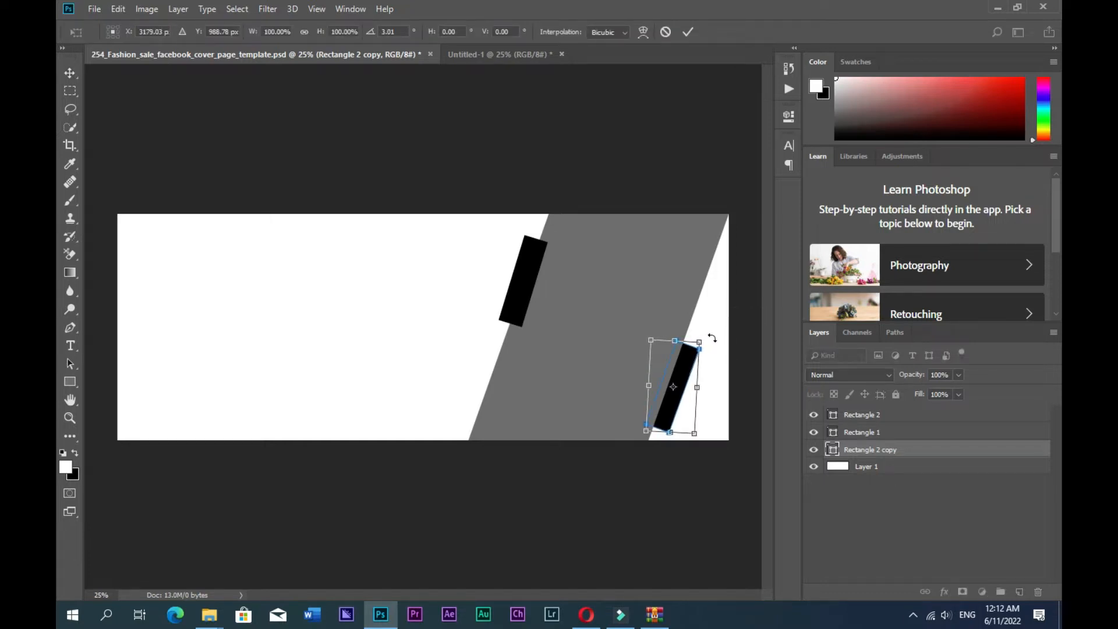
key("Return")
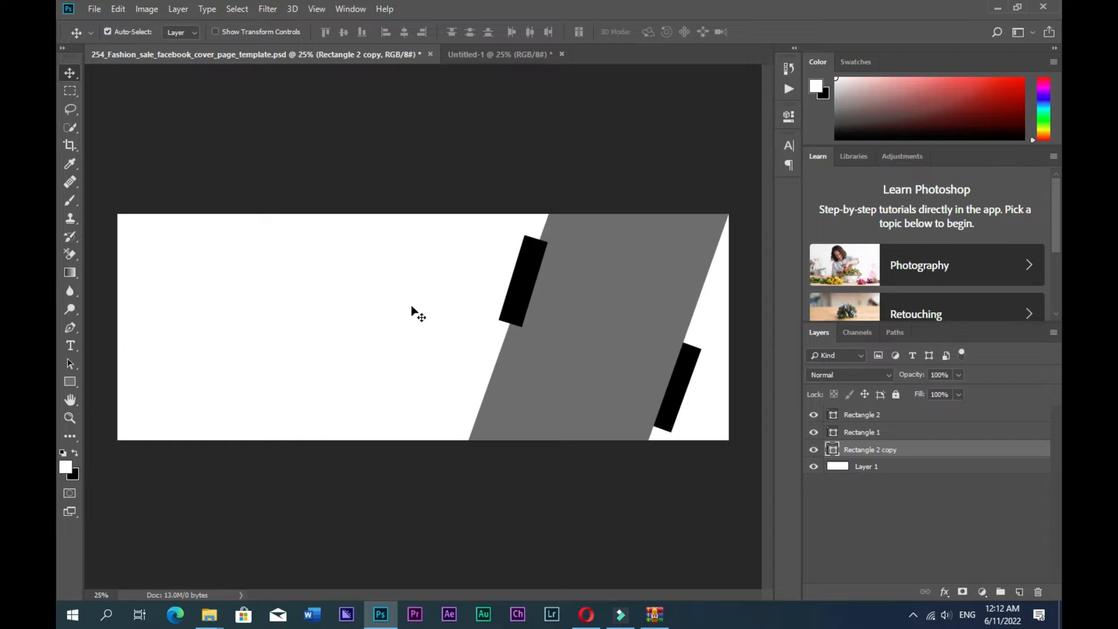
Shift the upper black bar slightly upward along the grey band's left edge
left_click_drag(530, 282, 534, 270)
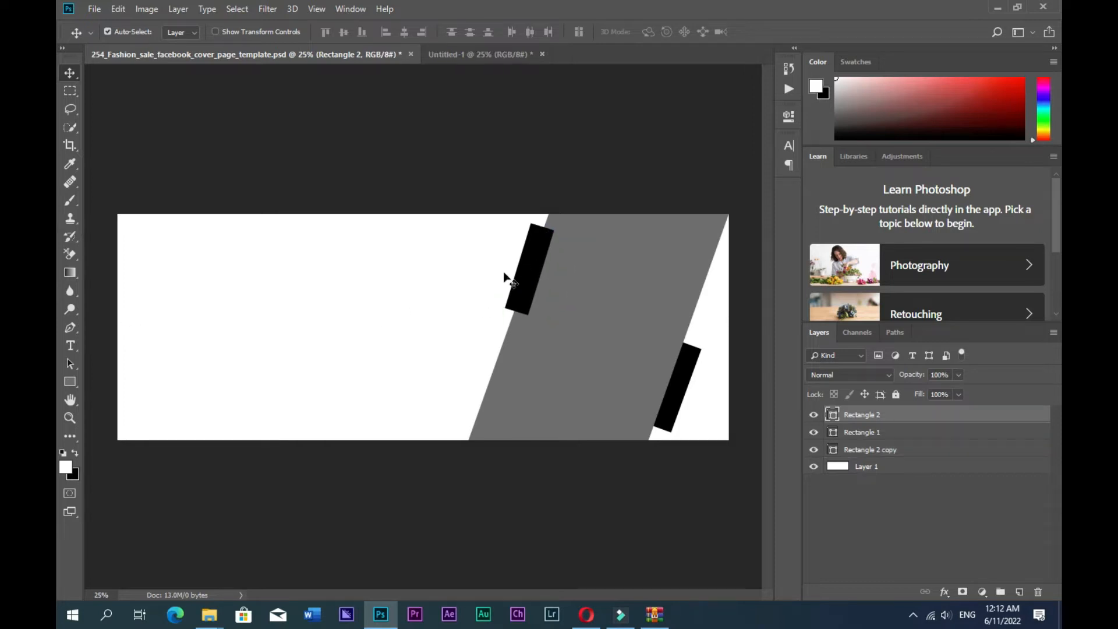
left_click(310, 252)
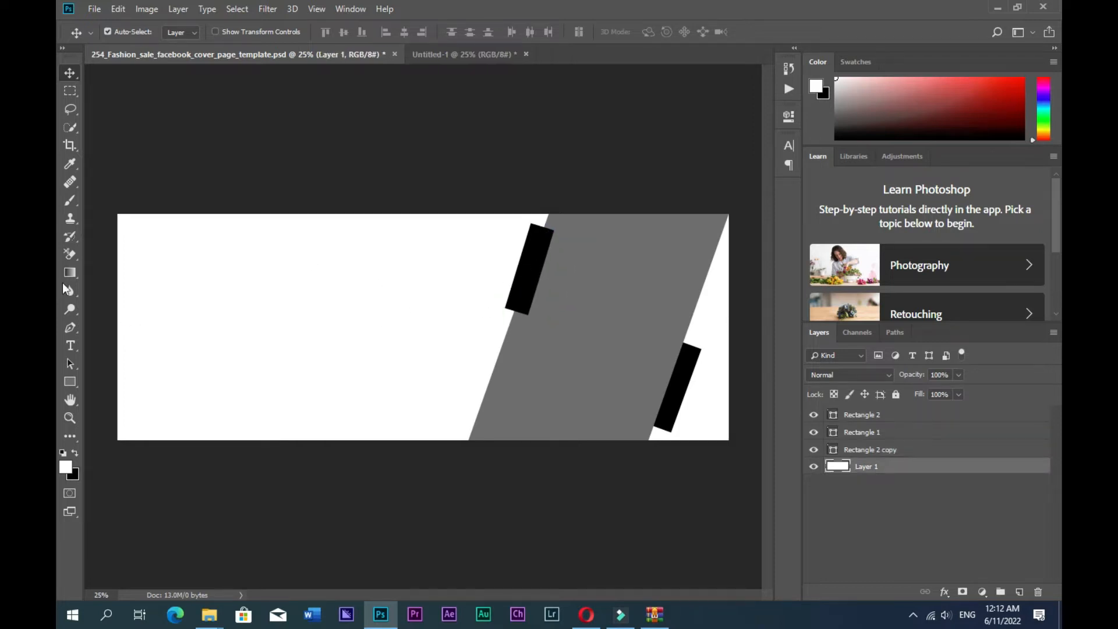
Draw a white circle about 332 px wide on the grey band's left edge and bring its layer to the front
left_click(70, 382)
right_click(71, 382)
left_click(117, 410)
left_click_drag(520, 359, 551, 378)
left_click_drag(873, 471, 879, 411)
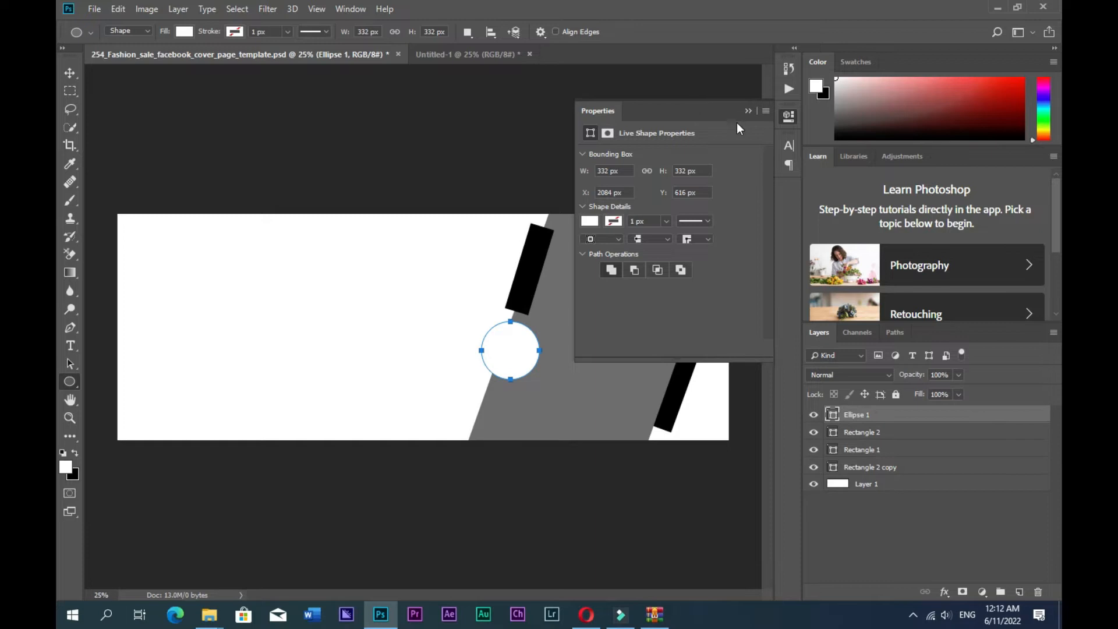
left_click(748, 110)
key("v")
left_click_drag(521, 358, 514, 358)
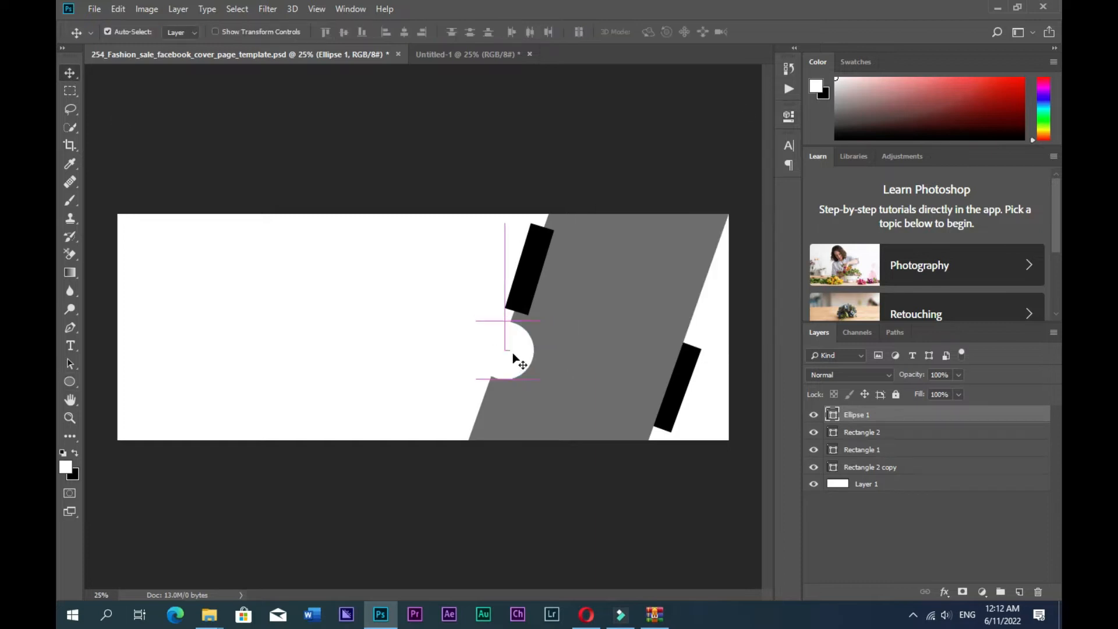
Fill the background Layer 1 with the colour #1b1b20
left_click(862, 484)
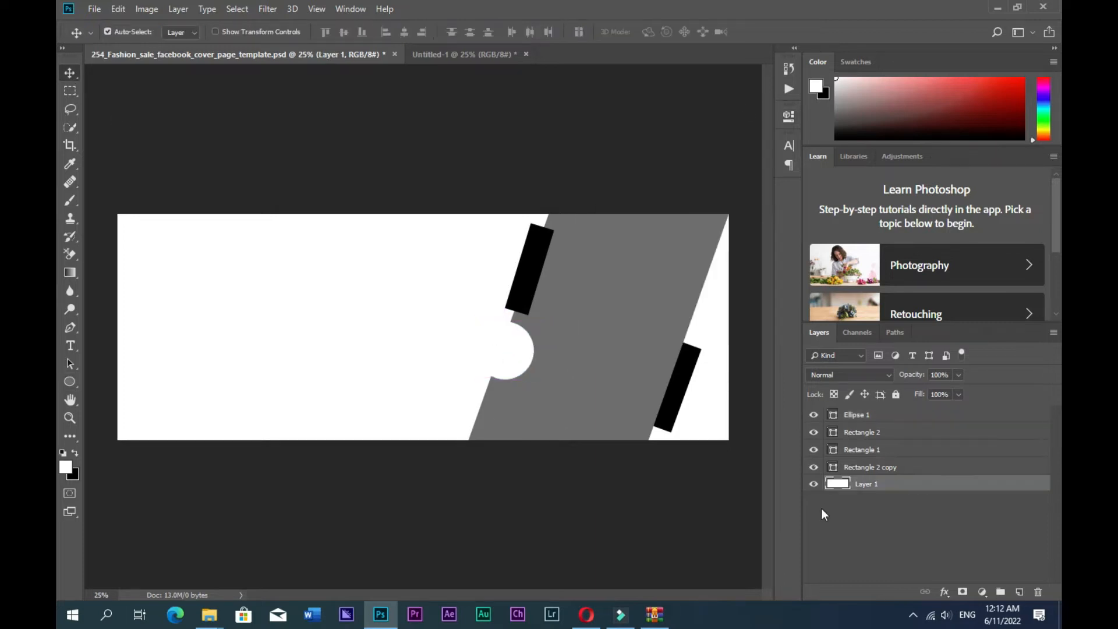
left_click(66, 467)
type("1b1b20")
key("Return")
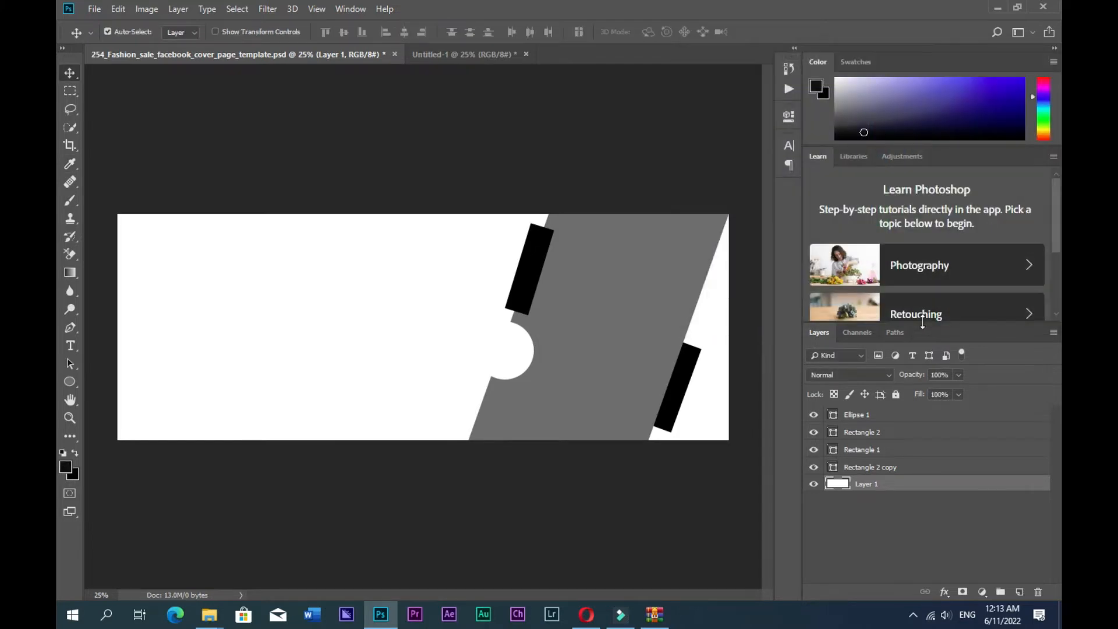
key("alt+BackSpace")
Recolour the upper black bar dark red and the lower one a slightly darker red
left_click(533, 292)
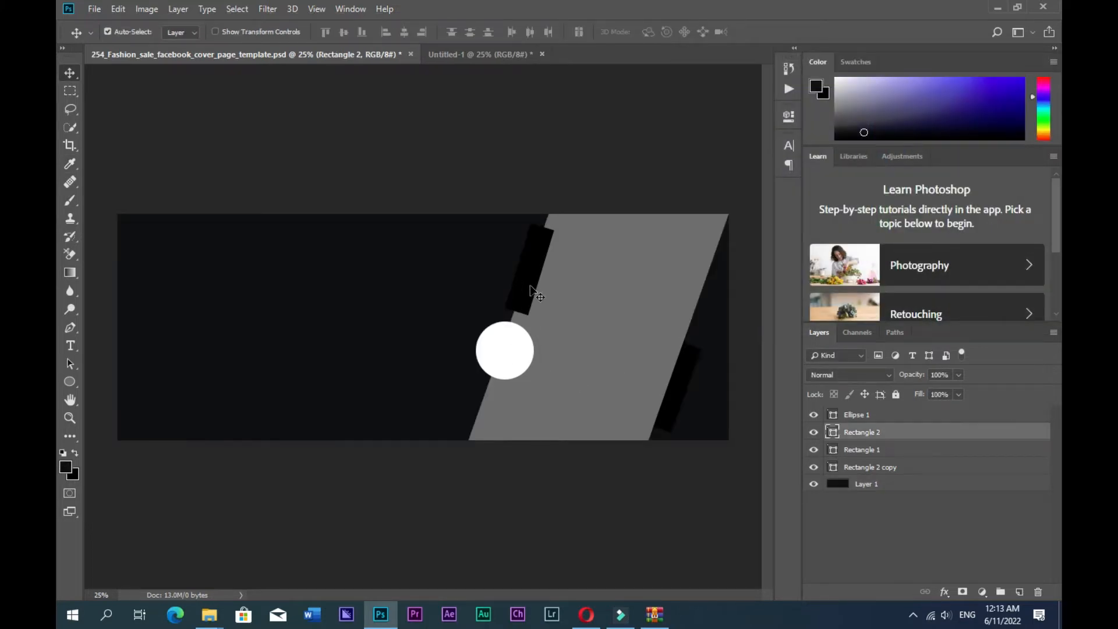
double_click(833, 432)
left_click(806, 167)
key("Return")
left_click(833, 467)
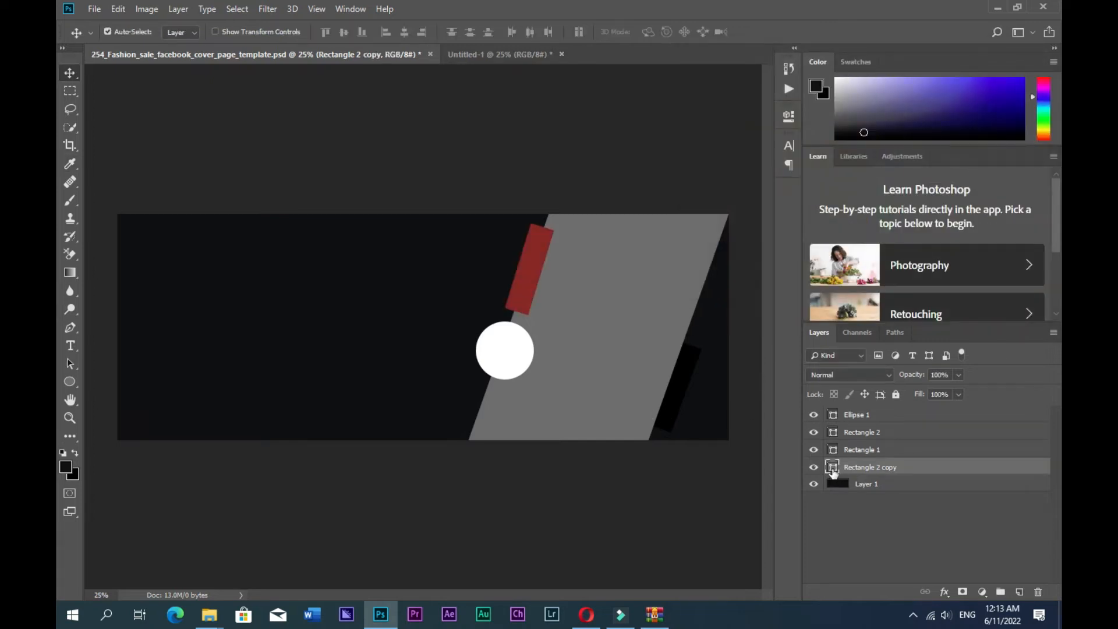
double_click(833, 468)
left_click(806, 182)
left_click(1008, 80)
Duplicate the white circle, place the copy just above Layer 1, and enlarge it to about 412 px
left_click(505, 350)
key("ctrl+j")
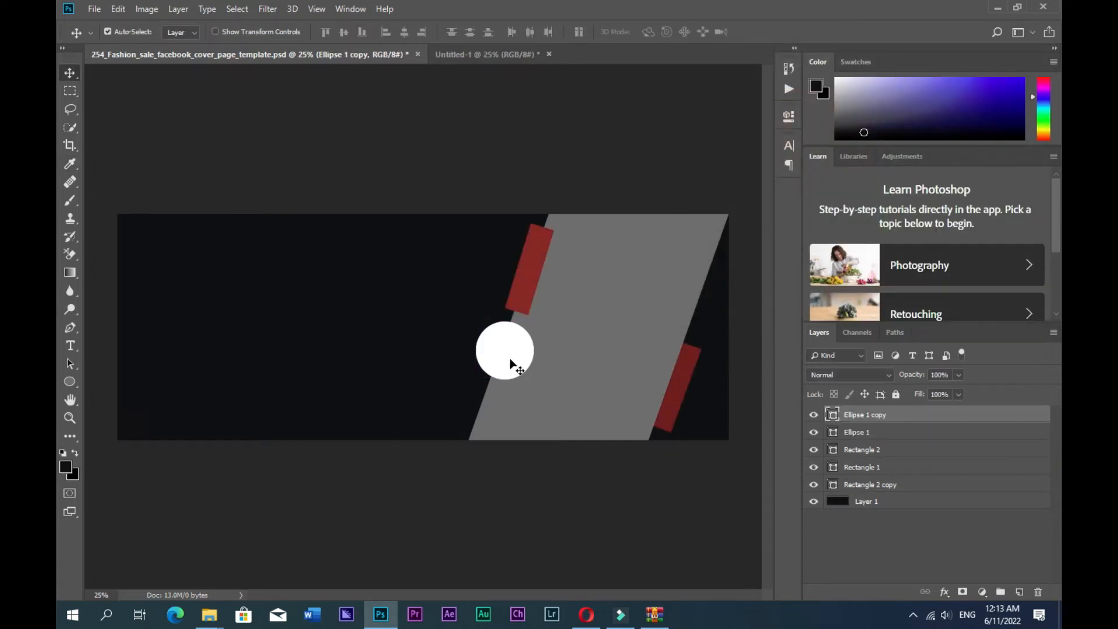
left_click_drag(865, 418, 863, 486)
key("ctrl+t")
left_click_drag(534, 379, 546, 389)
left_click(75, 381)
key("Return")
Turn the enlarged circle copy into a ring with no fill and a 20 px white stroke
left_click(184, 31)
left_click(124, 58)
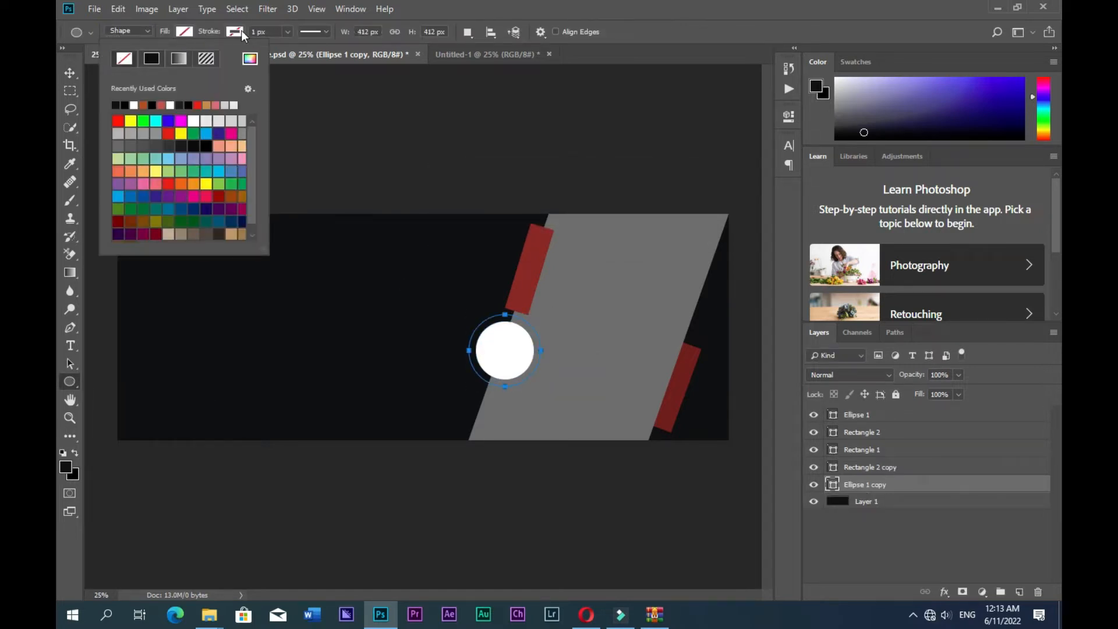
left_click(235, 32)
left_click(211, 33)
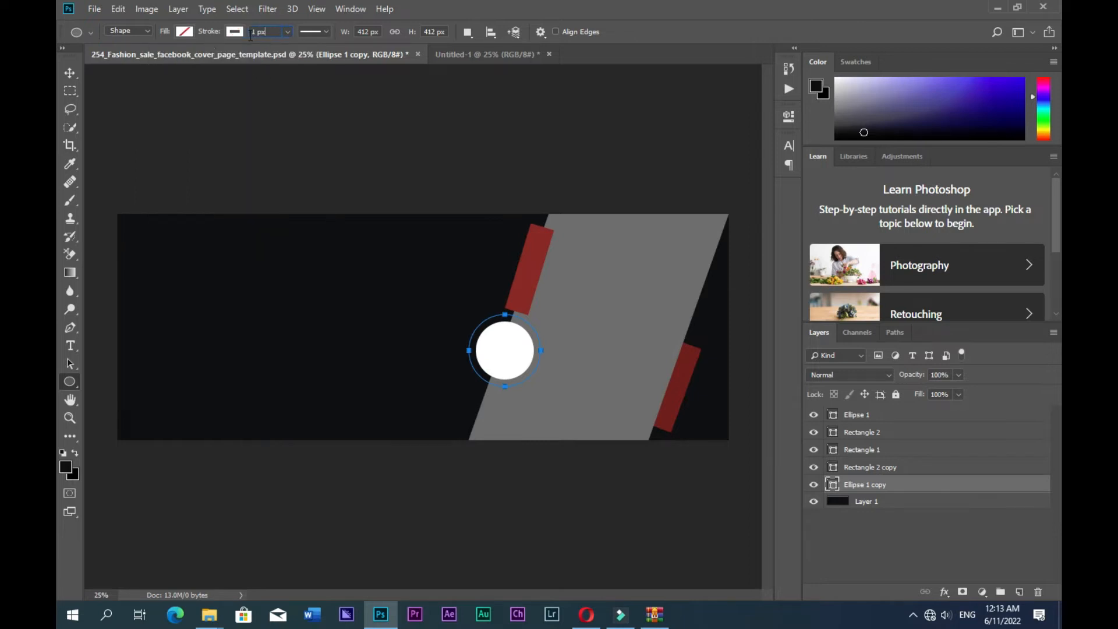
type("15")
key("Return")
type("20")
key("Return")
key("v")
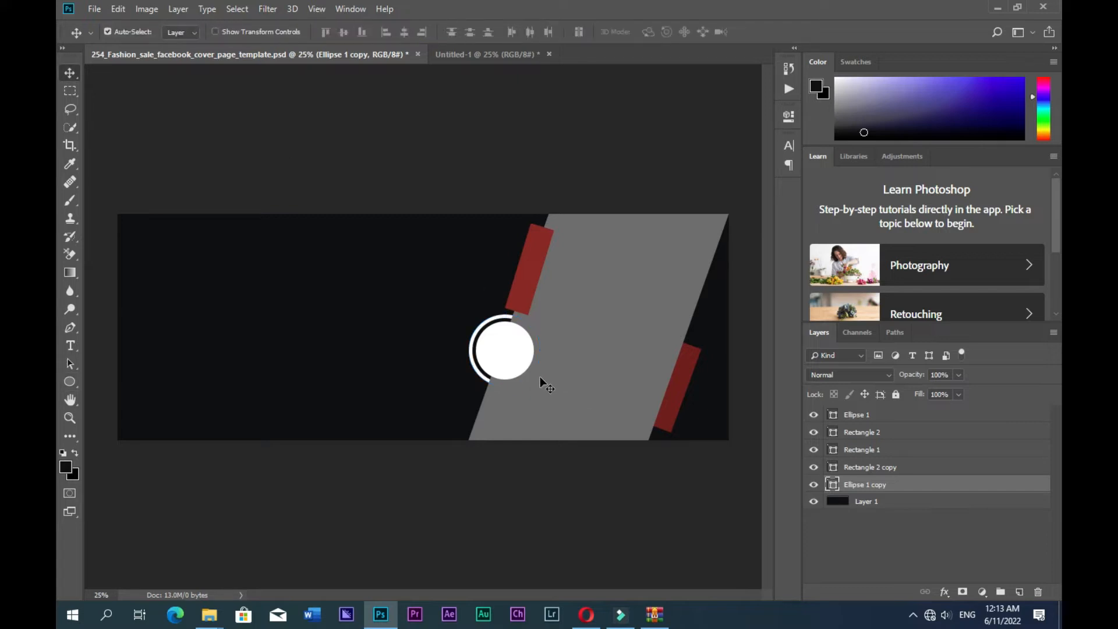
Shrink the white ring around the circle to about 396 px
key("ctrl")
key("ctrl+t")
left_click_drag(542, 389, 542, 388)
key("Return")
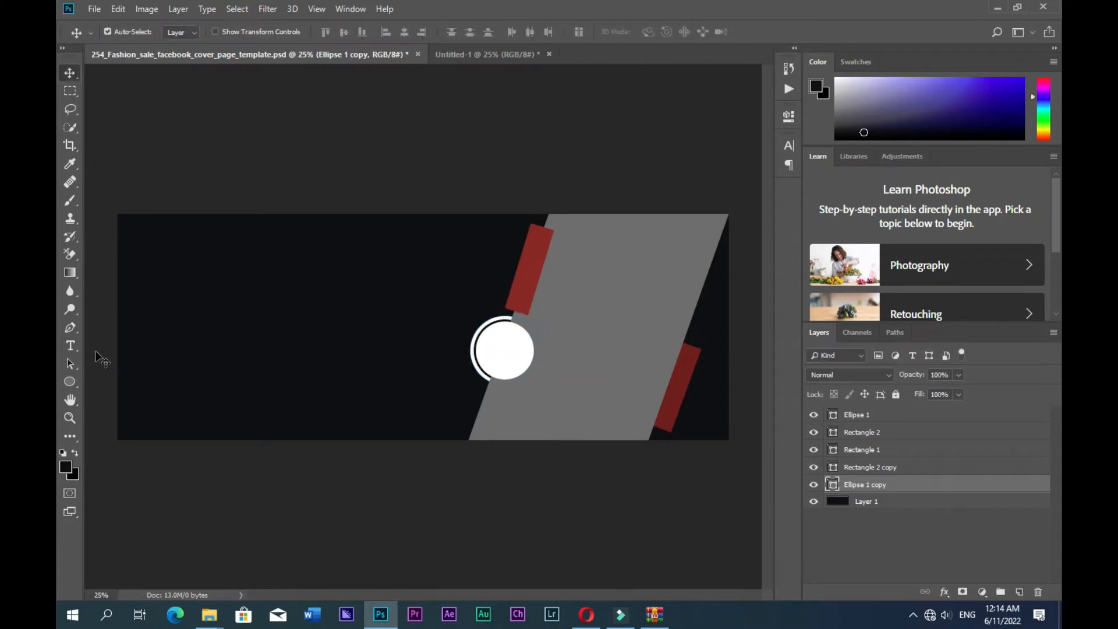
Draw a vertical white line about 926 px long and 15 px wide on the dark area
left_click(70, 382)
right_click(73, 385)
left_click(116, 439)
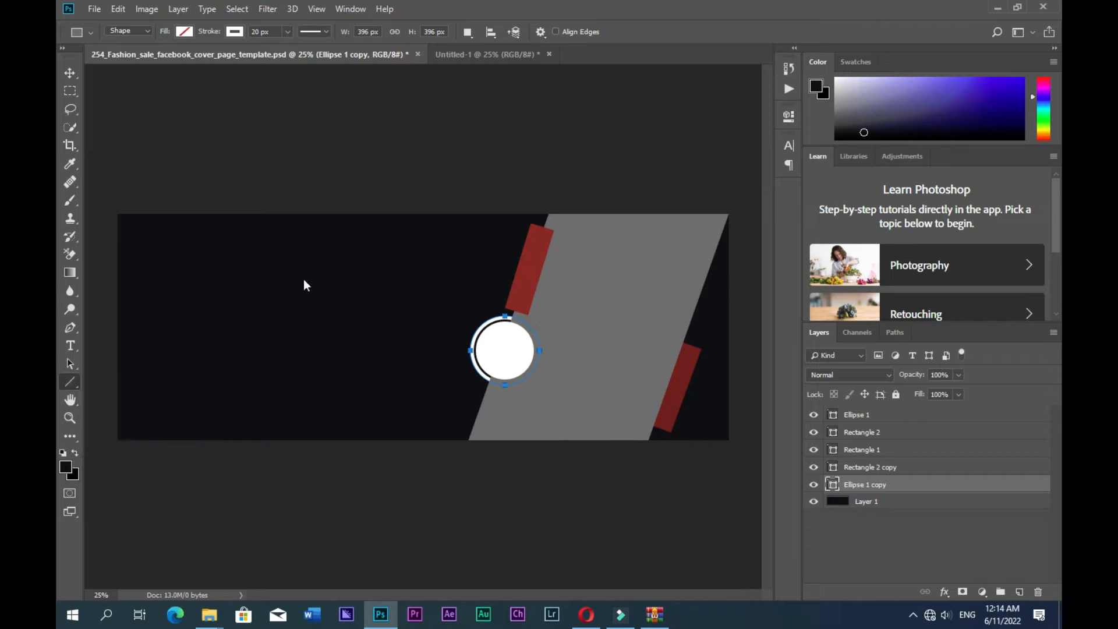
left_click_drag(293, 256, 293, 418)
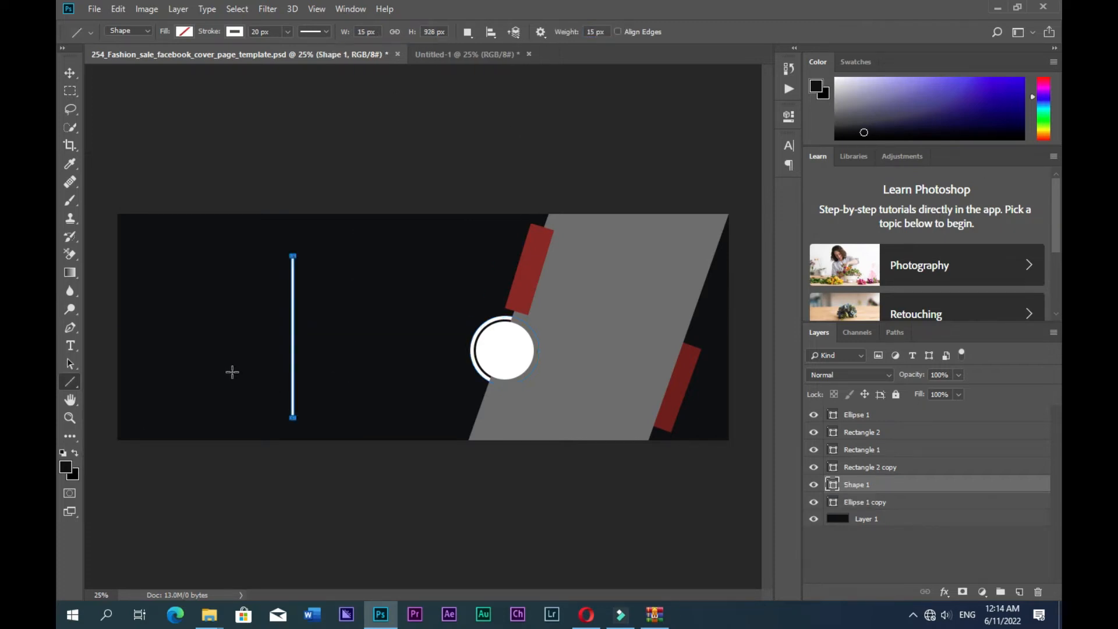
Rotate the white line about 18.7° and place it just outside the grey band's right edge
left_click(67, 75)
key("ctrl+t")
left_click_drag(293, 319, 701, 300)
left_click_drag(677, 245, 702, 251)
scroll(691, 290, "up", 5)
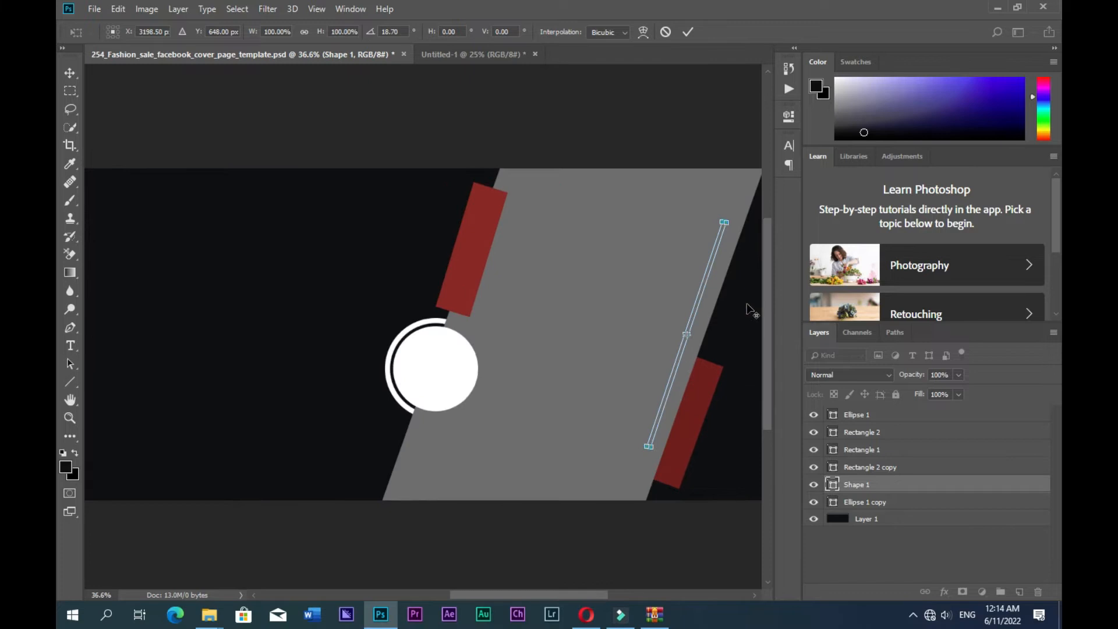
left_click_drag(589, 595, 629, 595)
left_click_drag(487, 382, 517, 387)
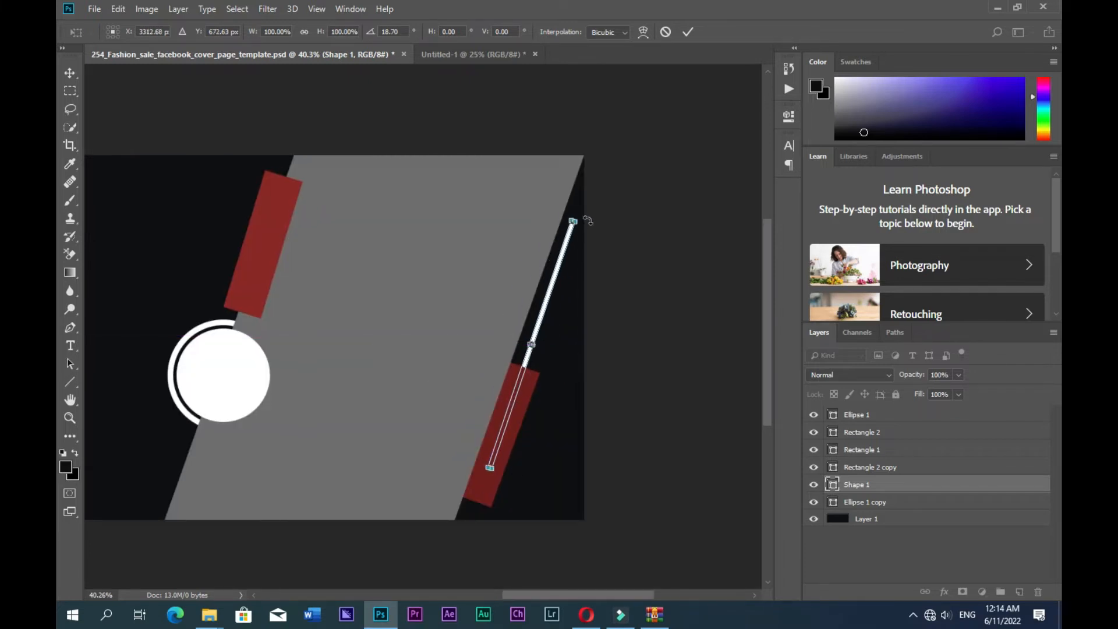
Adjust the line's rotation to about 19.7° and shift it left and down over the lower red bar
left_click_drag(587, 219, 565, 251)
key("Left")
key("Left")
key("Left")
key("Left")
key("Left")
key("Down")
key("Down")
key("Down")
key("Down")
key("Down")
key("Down")
key("Down")
key("Down")
key("Down")
key("Down")
key("Down")
key("Down")
key("Down")
key("Down")
key("Down")
key("Down")
key("Down")
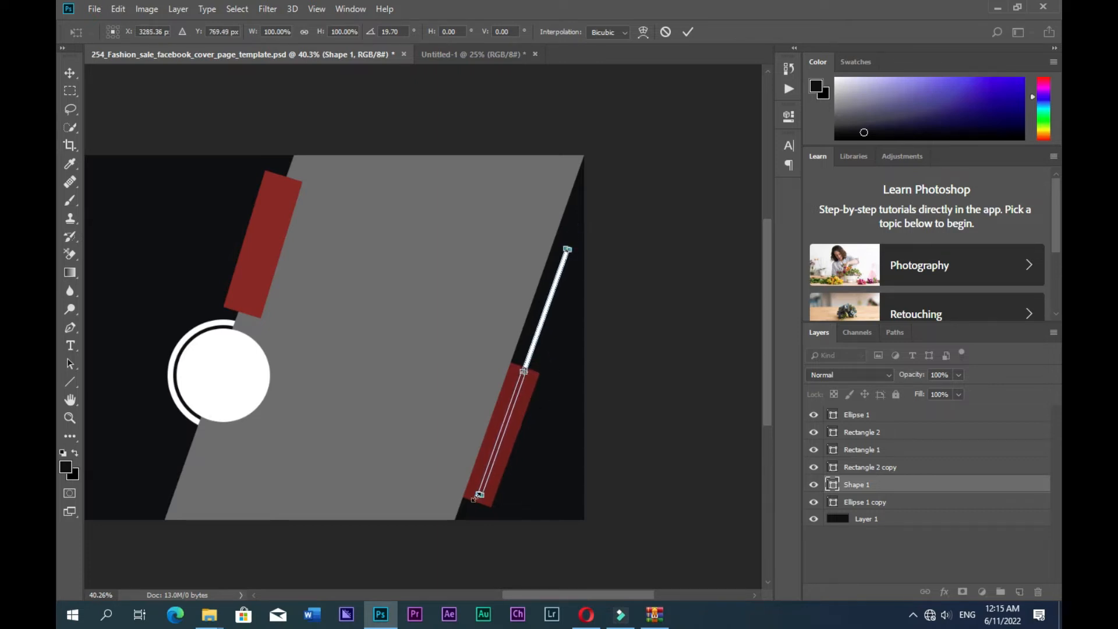
Shorten the white line from its lower end and move its layer above Rectangle 2 copy
left_click_drag(480, 496, 498, 433)
key("Return")
left_click_drag(891, 487, 890, 468)
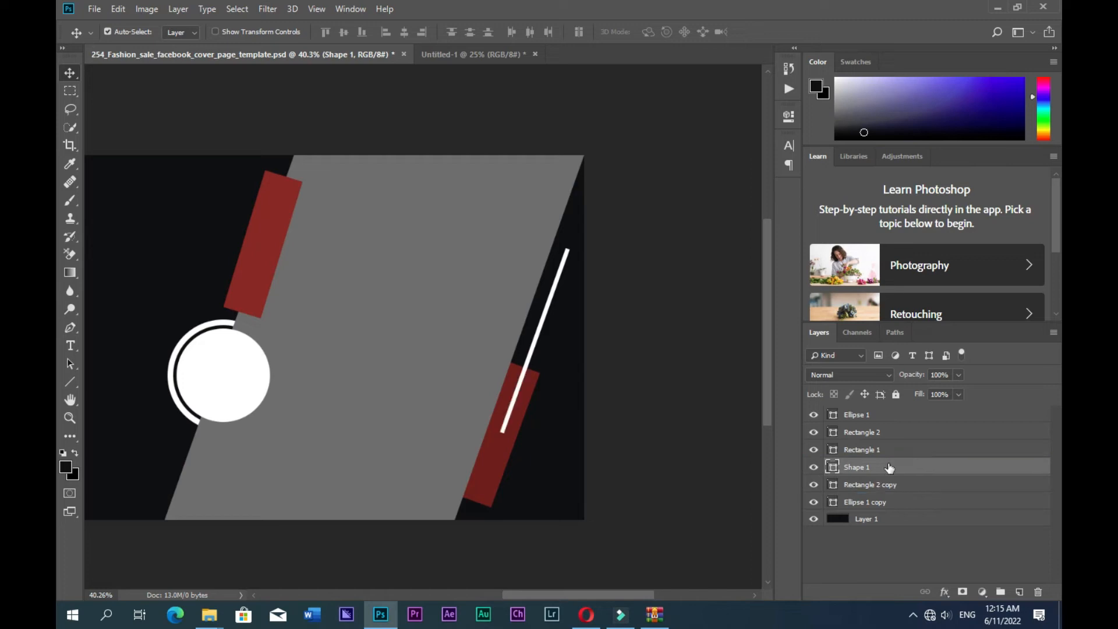
left_click(627, 407)
Duplicate the white line and align the copy along the grey band's lower left edge, running down from the circle
left_click_drag(514, 401, 164, 503)
scroll(190, 426, "up", 3)
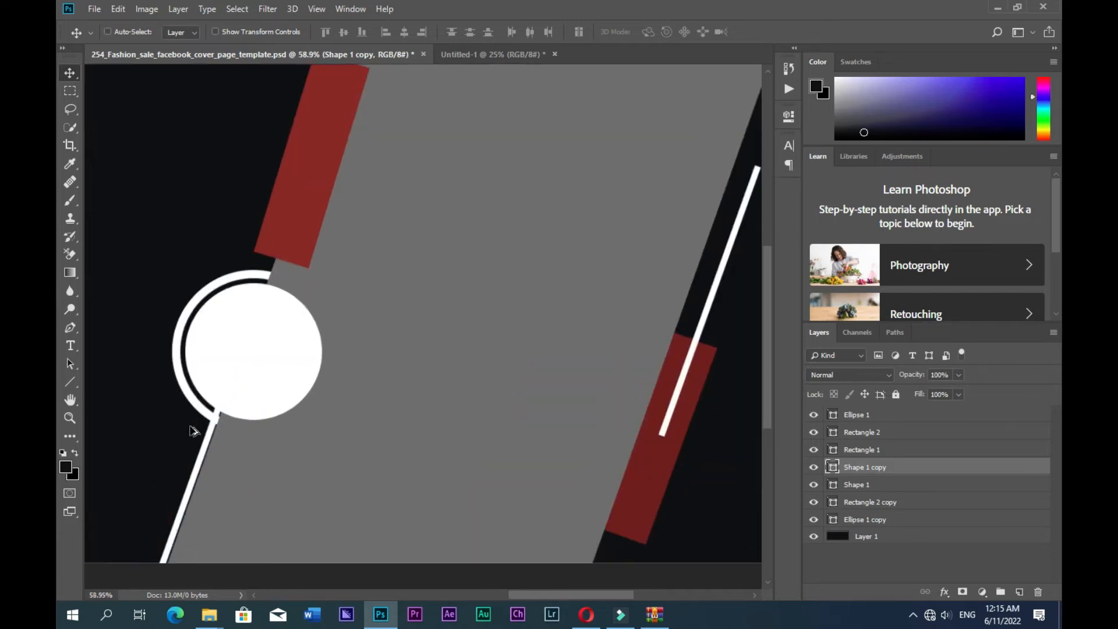
scroll(209, 449, "down", 3)
left_click_drag(177, 454, 186, 422)
Load the Shape 1 copy line's outline as a selection and add a layer mask from it
left_click(789, 117)
left_click(788, 120)
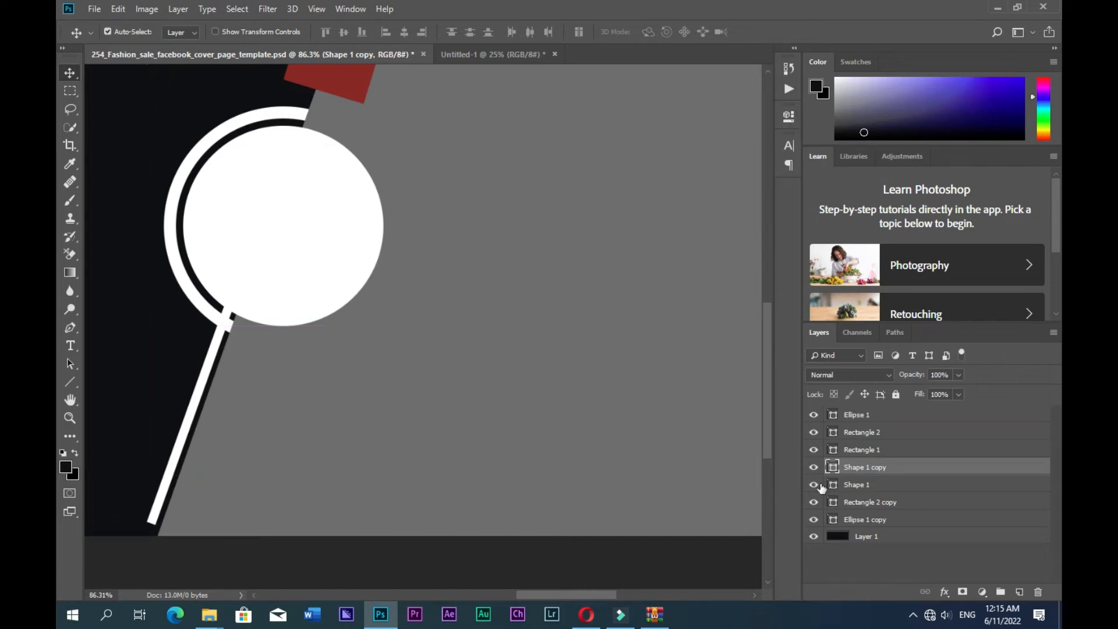
left_click(832, 469, "ctrl")
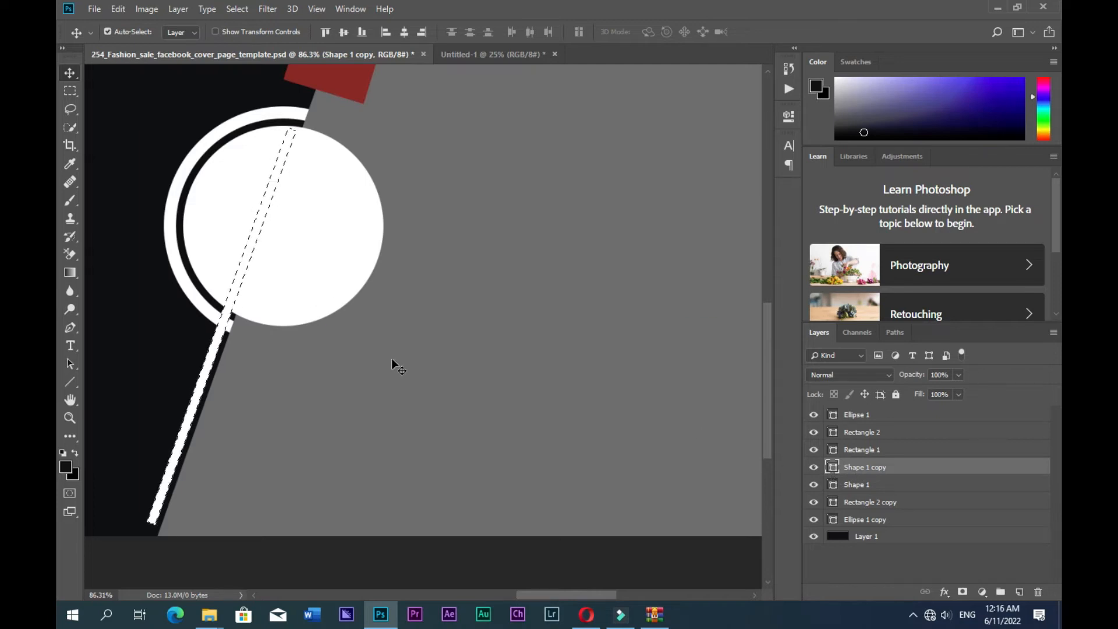
key("e")
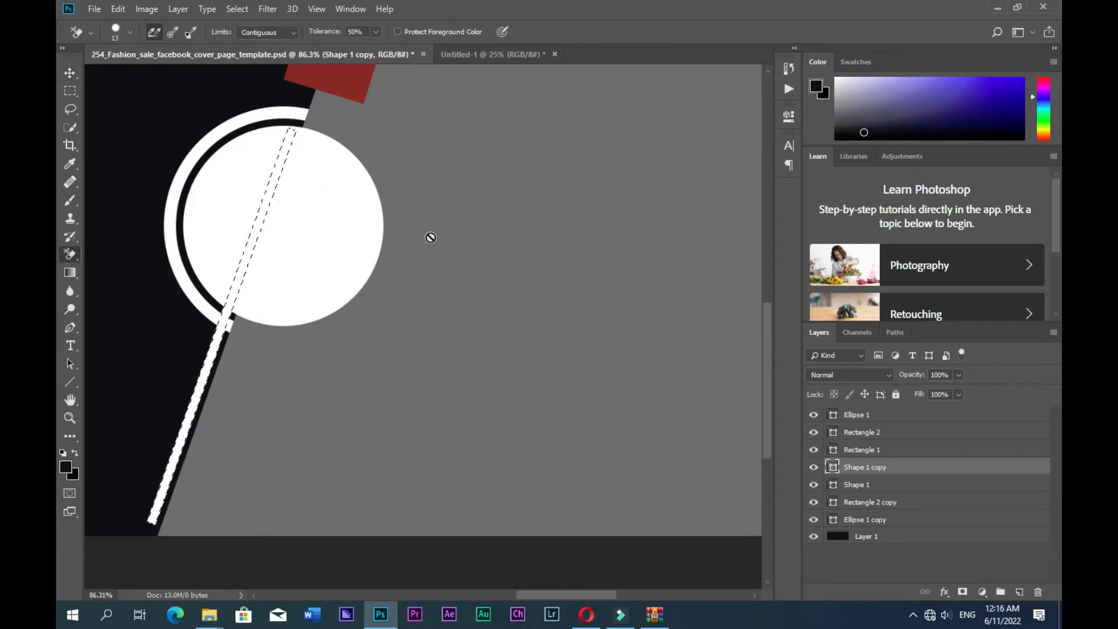
left_click(944, 592)
left_click(948, 609)
left_click(962, 591)
left_click(834, 484, "ctrl")
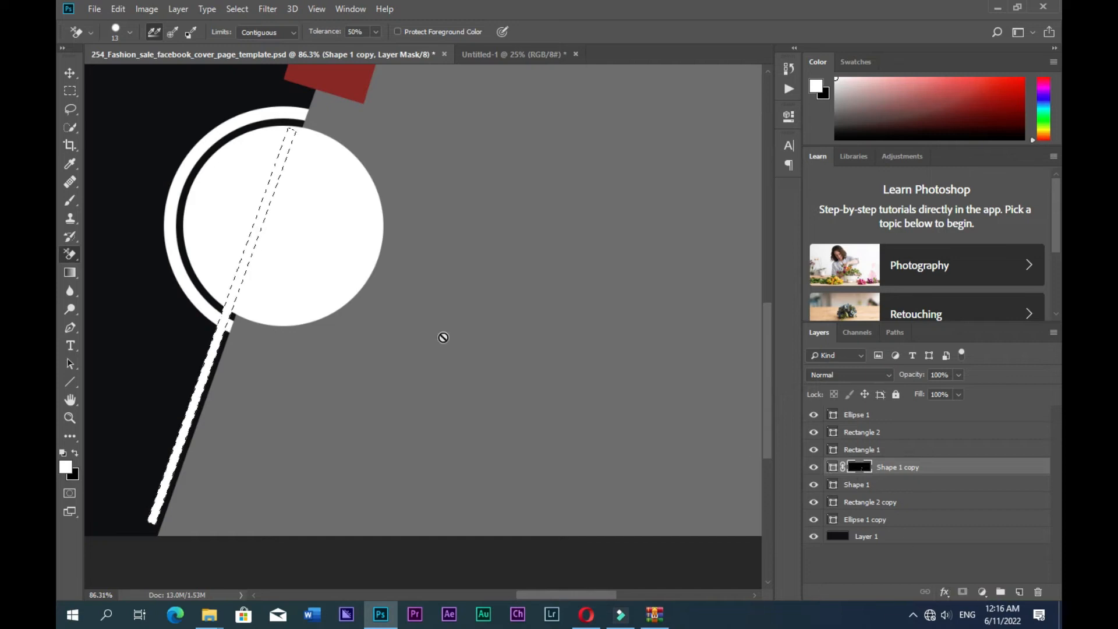
Paint the Shape 1 copy mask black with an 80 px brush along the line's part behind the white circle, and deselect
key("b")
key("x")
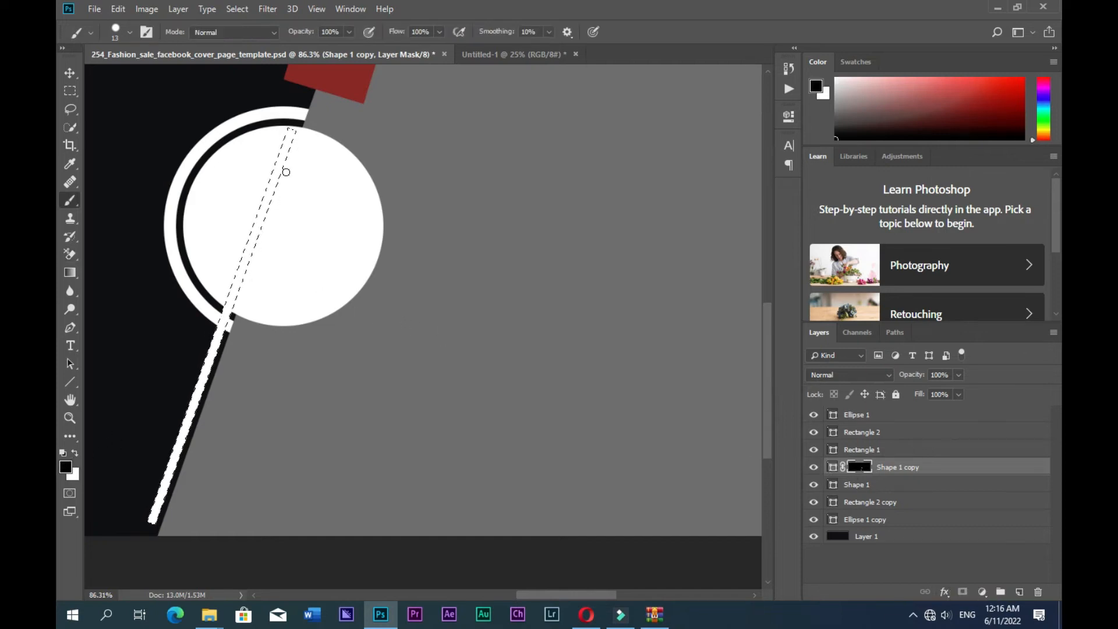
key("]")
key("]")
key("]")
key("]")
key("]")
key("]")
key("]")
key("]")
key("]")
key("]")
key("]")
left_click_drag(292, 133, 229, 297)
key("ctrl+d")
key("ctrl+0")
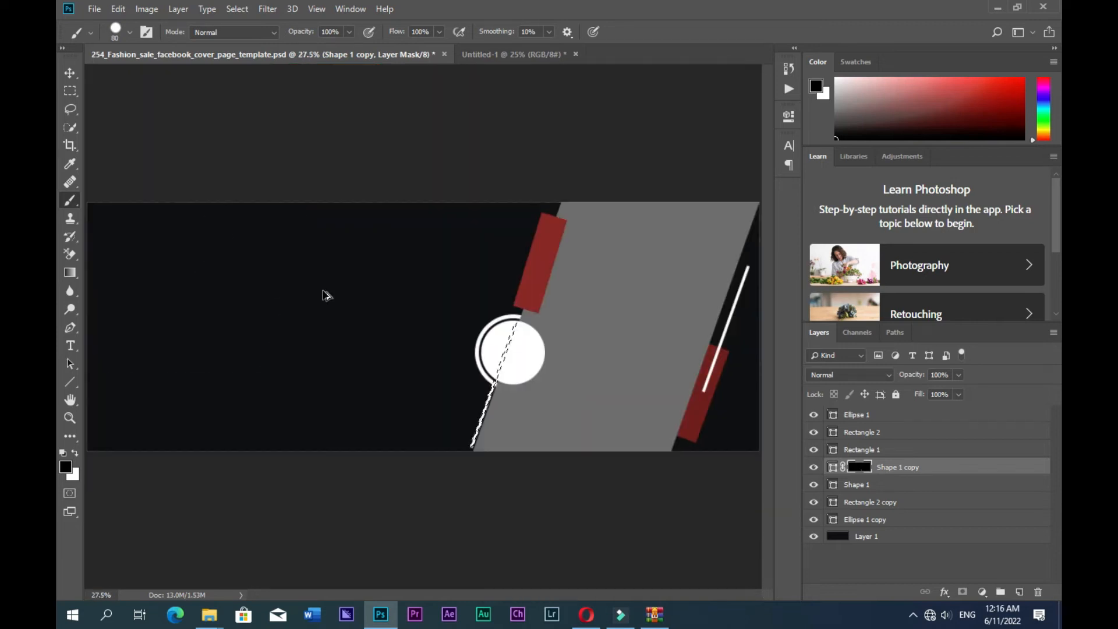
key("v")
left_click(216, 142)
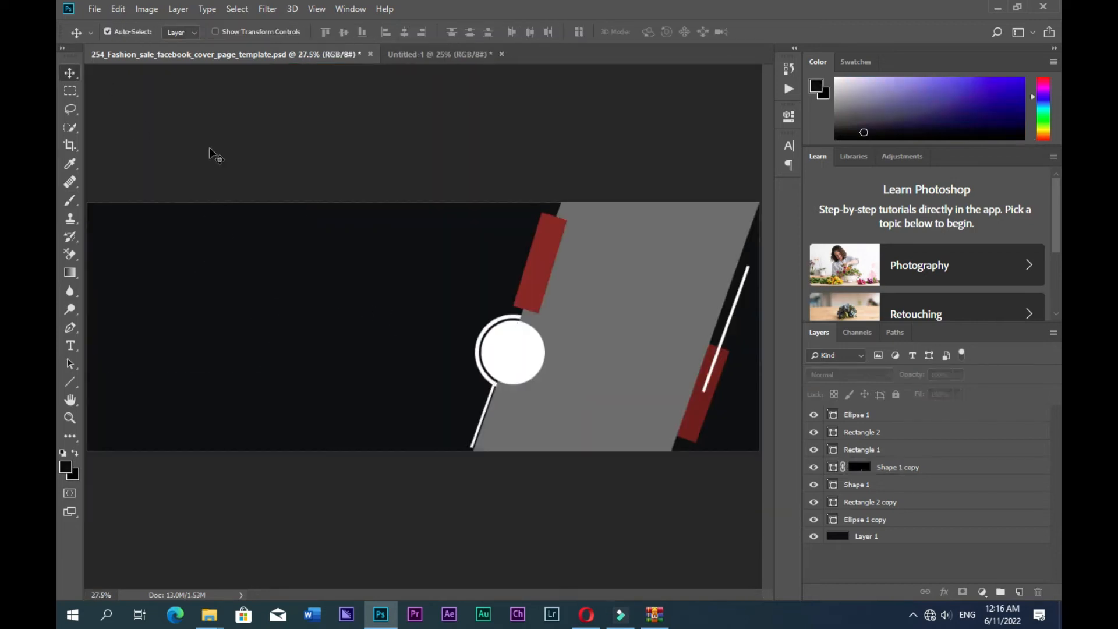
Place the young-woman-beautiful-dress_1303-17512 photo above Rectangle 1, clipped to the grey band and shifted right to fill it
scroll(547, 386, "up", 2)
key("ctrl+0")
left_click(641, 369)
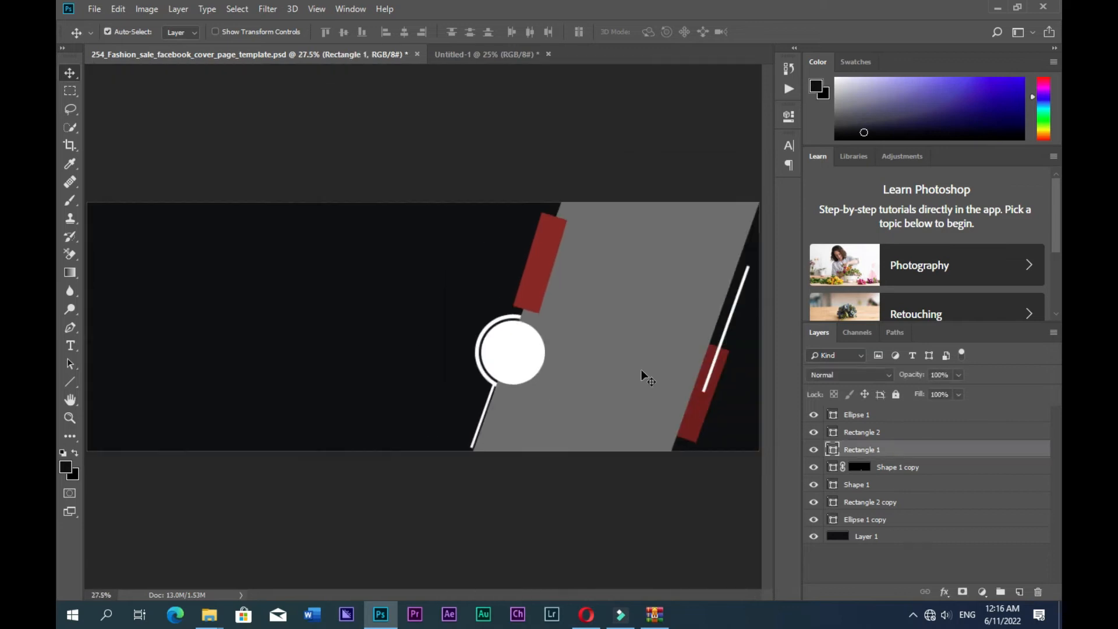
left_click(209, 614)
left_click_drag(344, 119, 482, 466)
key("Return")
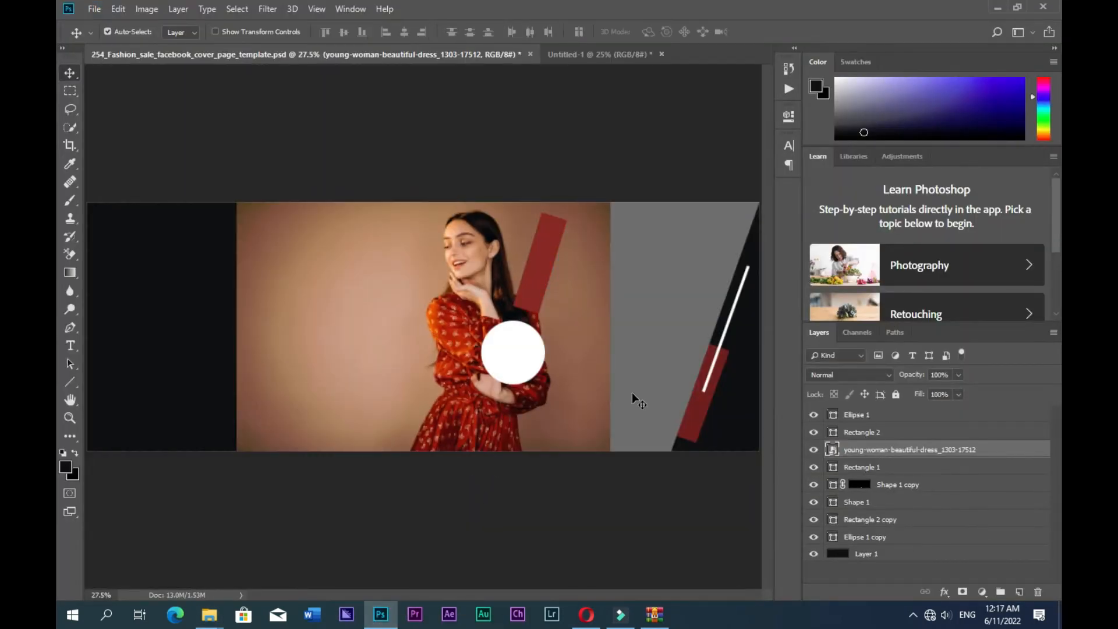
left_click(891, 457, "alt")
left_click_drag(577, 425, 716, 430)
Change the fill color of the upper red bar, Rectangle 2, to #b75126
left_click(543, 293)
double_click(834, 432)
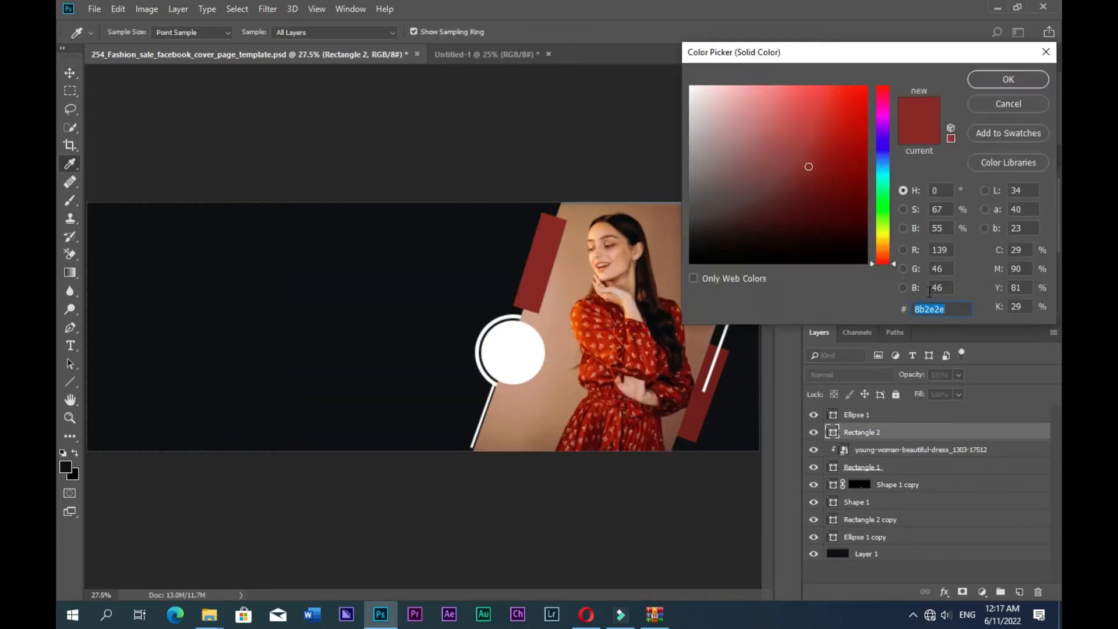
type("b7")
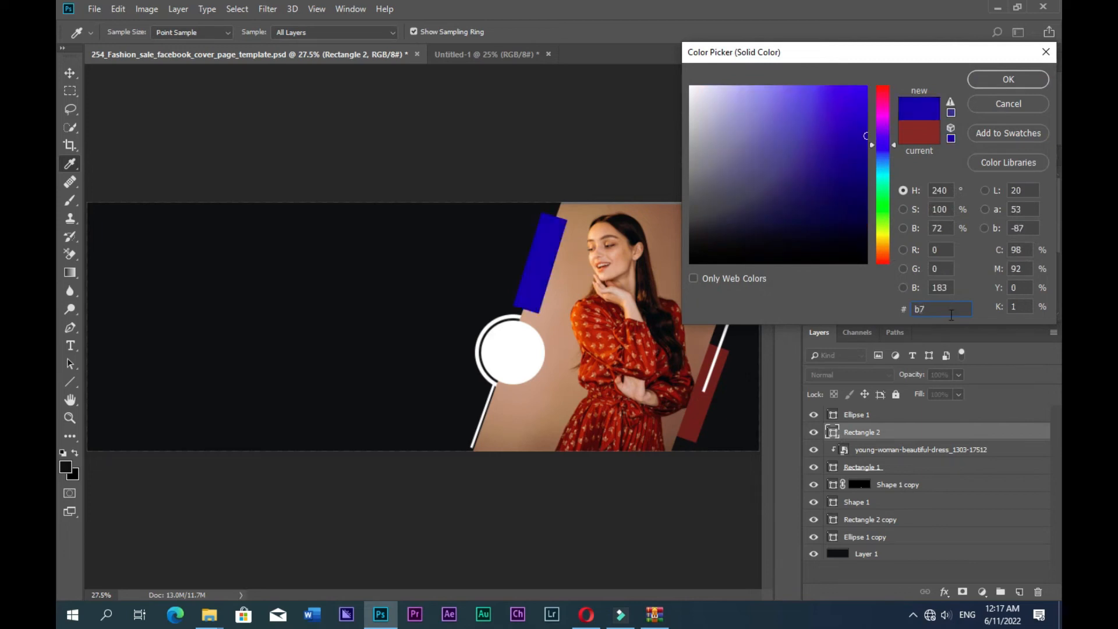
type("512")
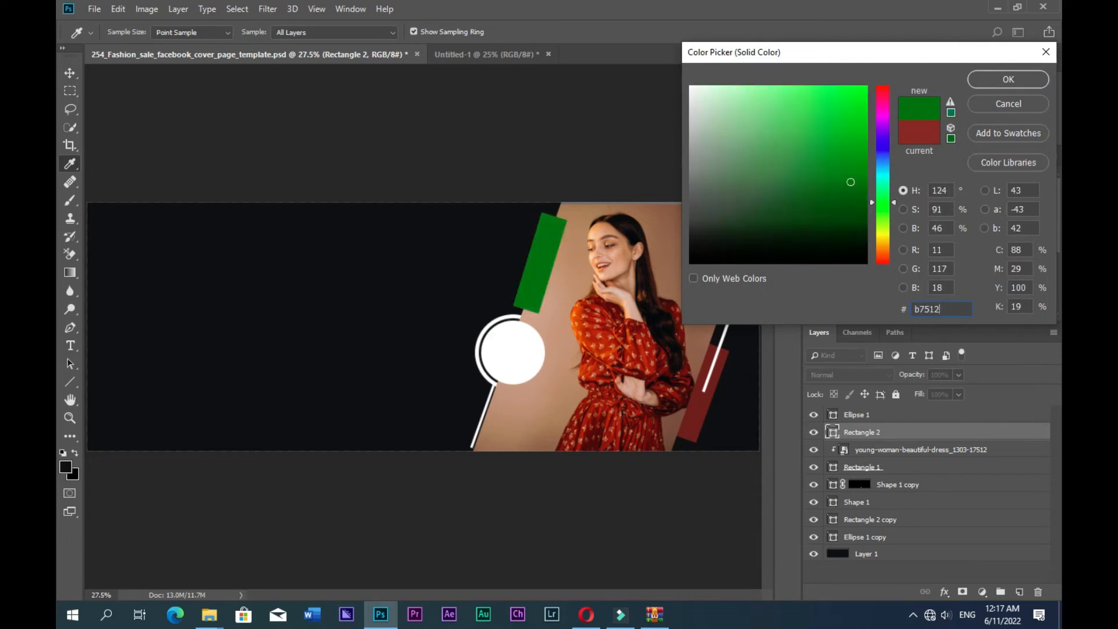
type("0")
key("Return")
Fill the lower red bar, Rectangle 2 copy, with the orange sampled from the upper bar
left_click(698, 425)
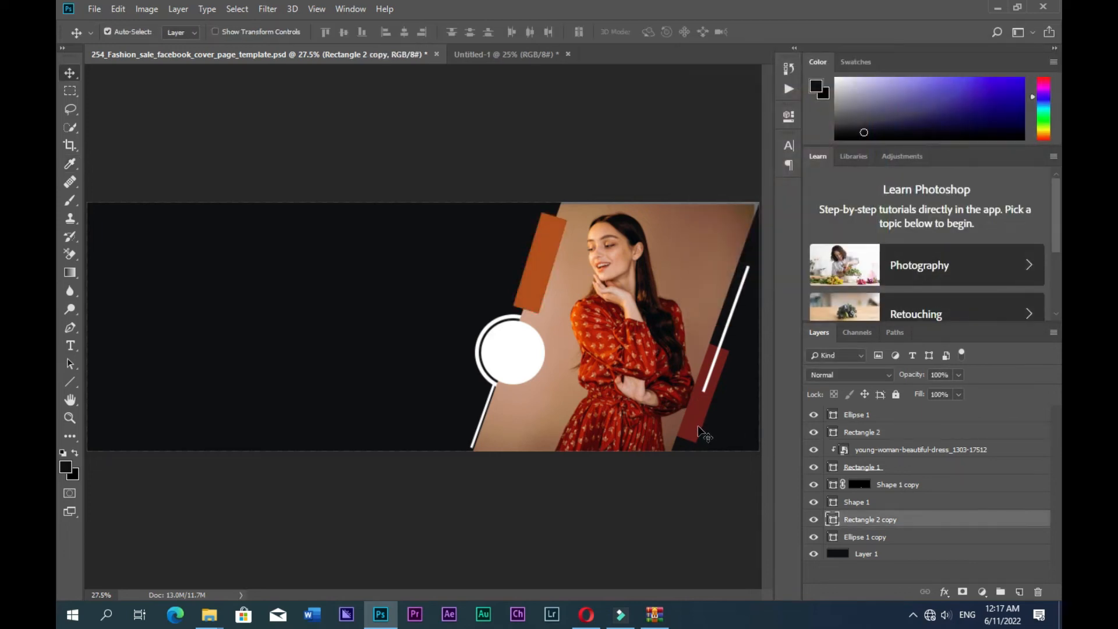
double_click(833, 519)
left_click(550, 267)
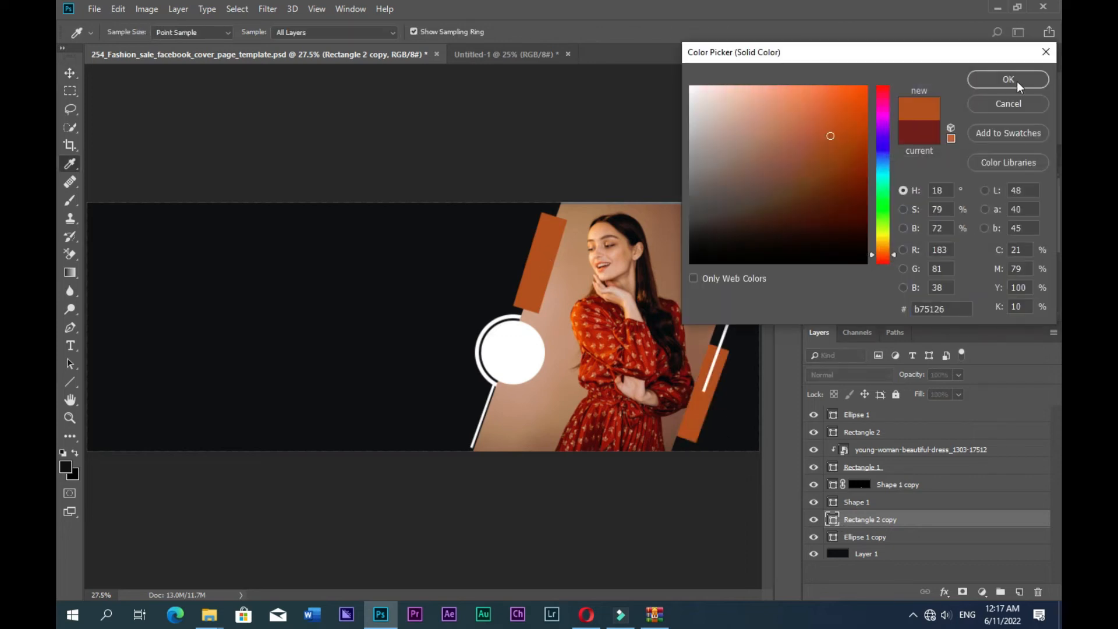
left_click(1028, 85)
Change the stroke of the ring, Ellipse 1 copy, to the orange sampled from the upper bar
left_click(833, 536)
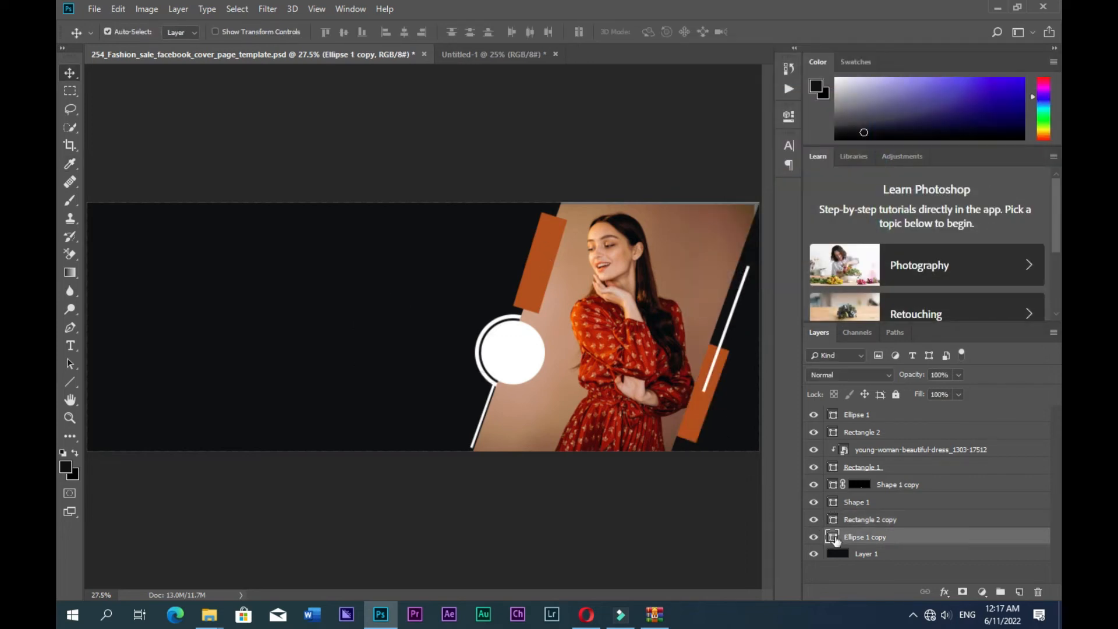
double_click(834, 537)
left_click(986, 84)
left_click(72, 382)
left_click(236, 31)
left_click(300, 59)
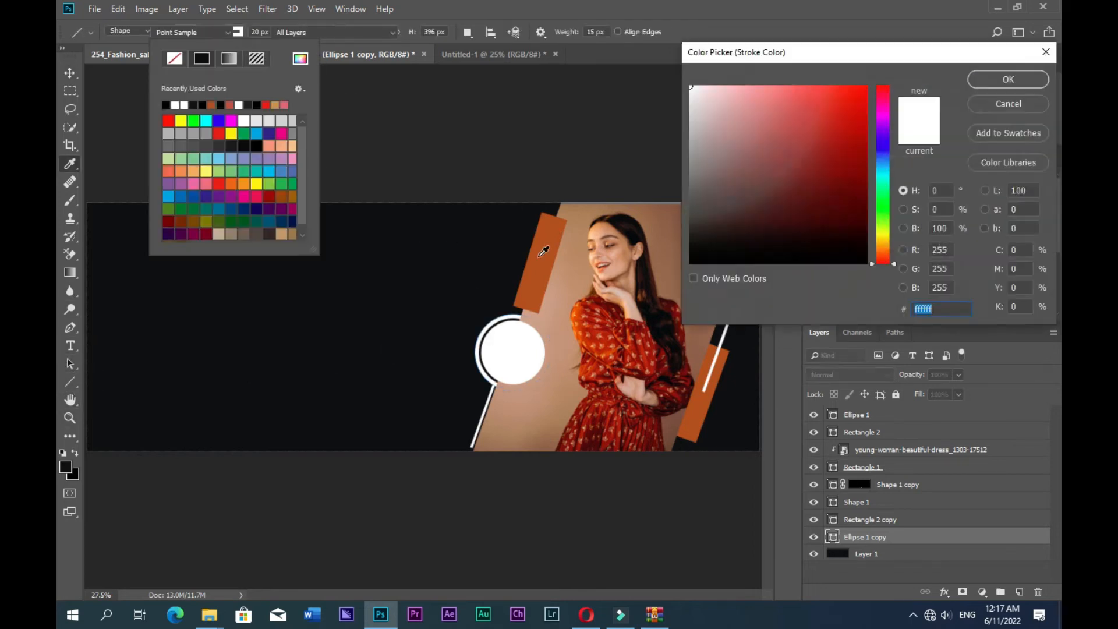
left_click(536, 245)
key("Return")
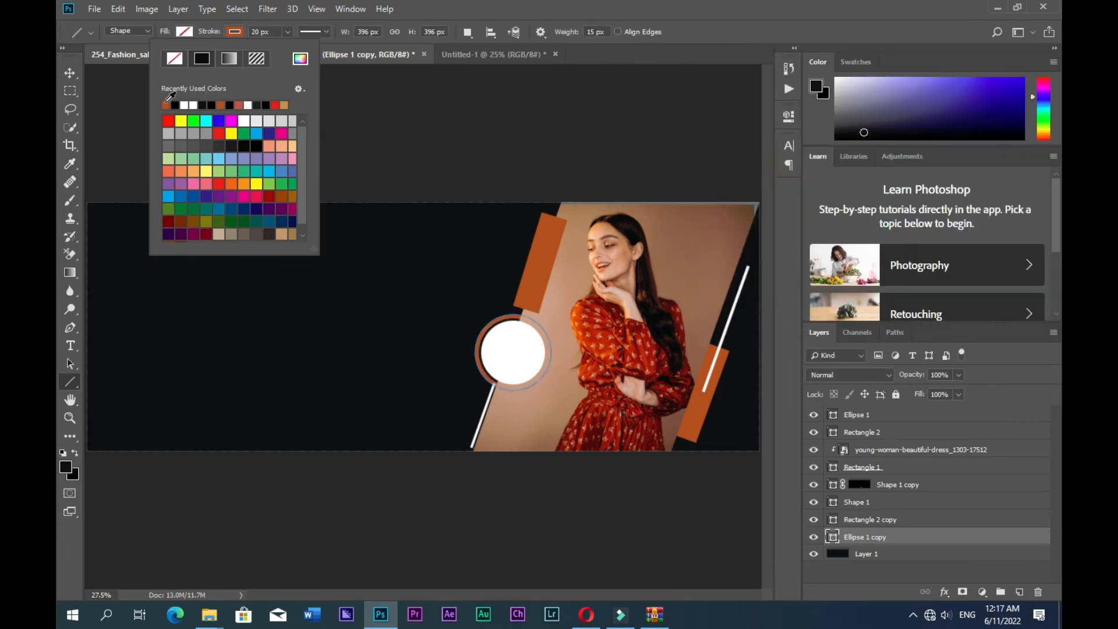
left_click(72, 74)
Move the Shape 1 copy layer below Ellipse 1 copy so the line starts behind the orange ring
scroll(481, 391, "up", 5)
left_click_drag(932, 485, 934, 536)
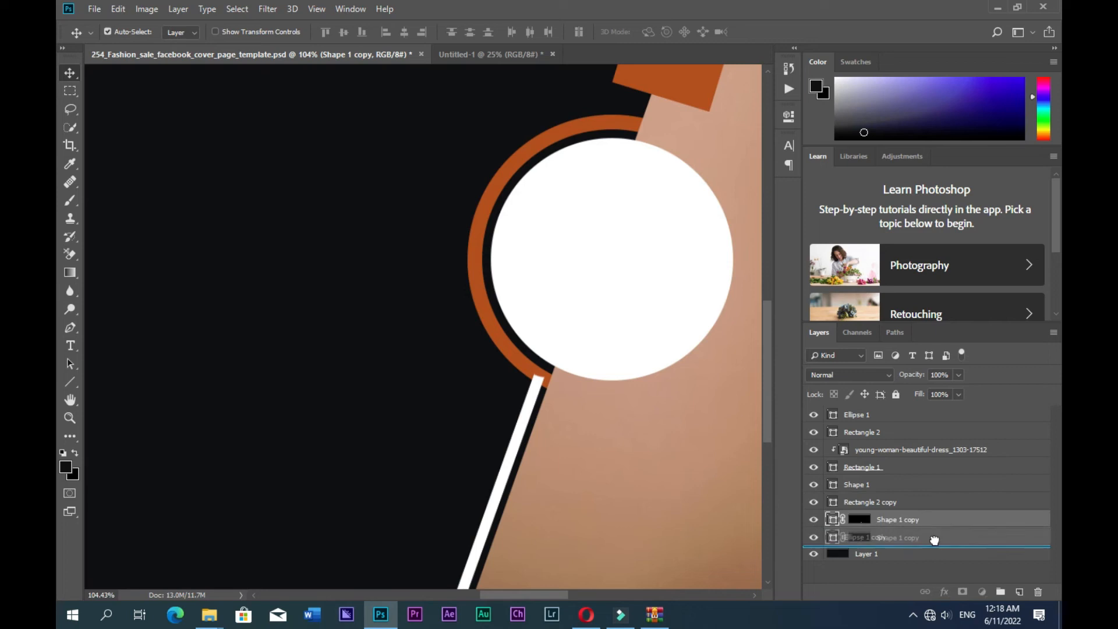
scroll(699, 460, "down", 5)
Enlarge the woman photo slightly to cover the band down to the canvas's bottom edge, and nudge it right within the band
left_click_drag(670, 267, 676, 264)
key("ctrl+t")
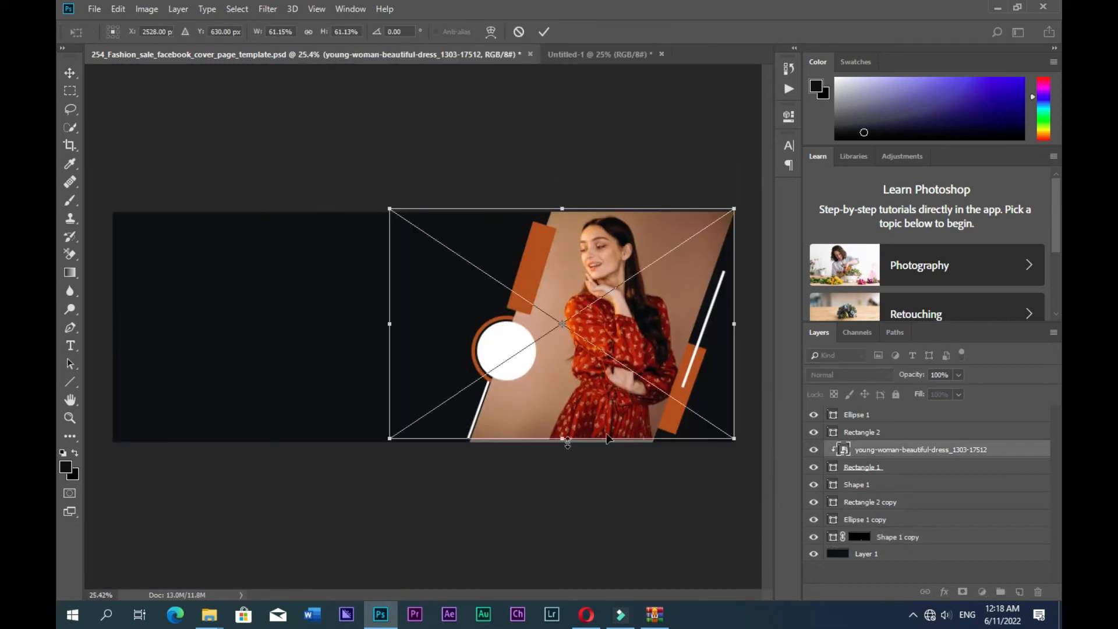
key("Return")
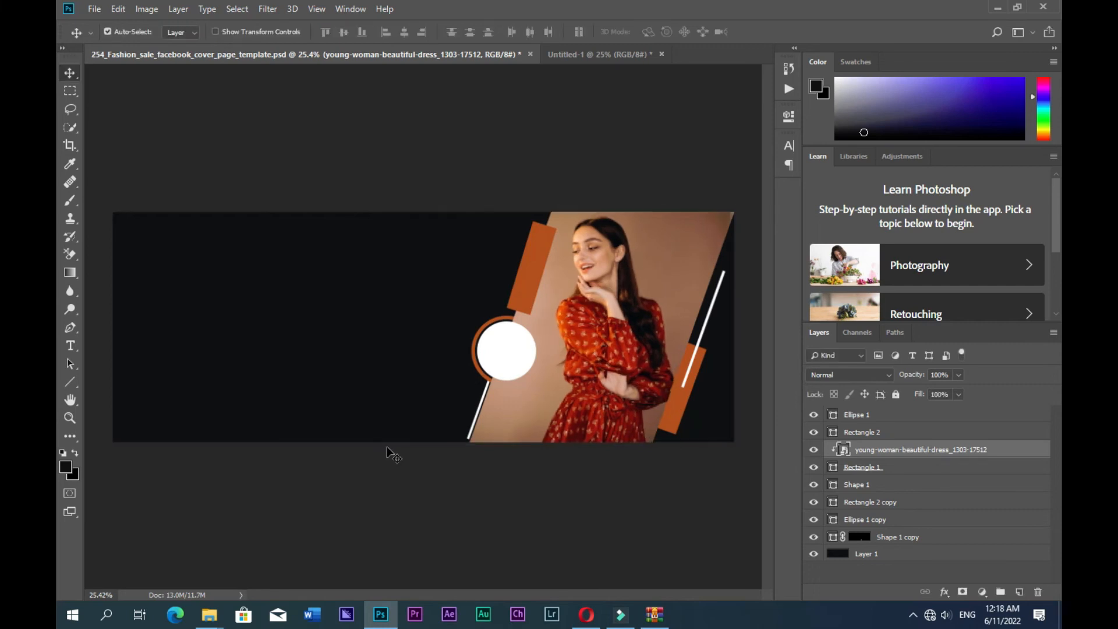
key("shift+Right")
key("shift+Right")
key("shift+Right")
key("shift+Right")
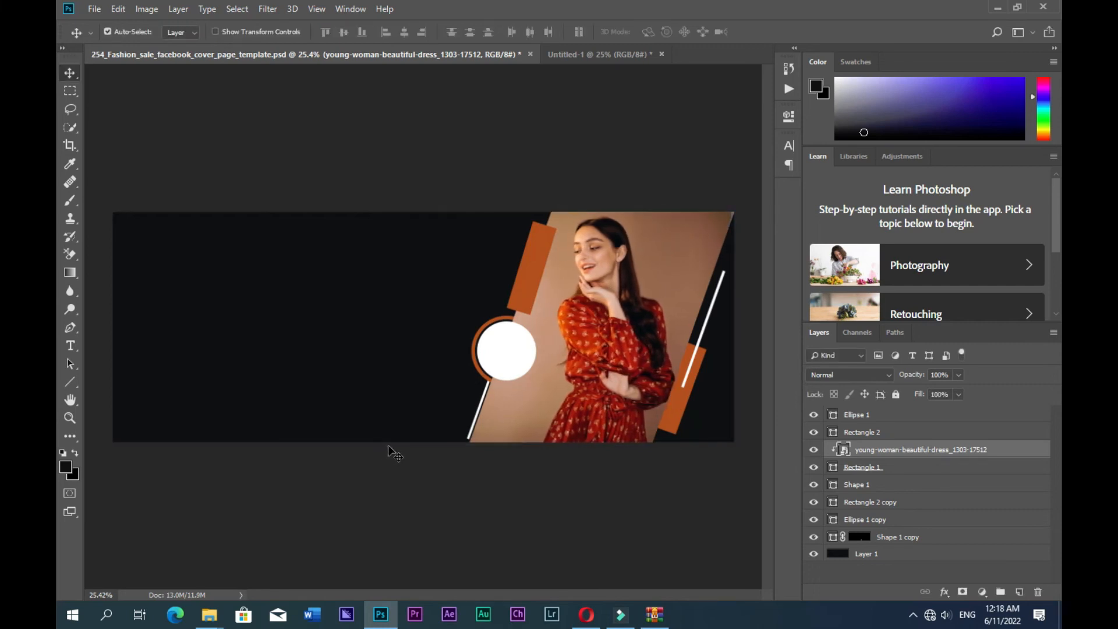
key("shift+Right")
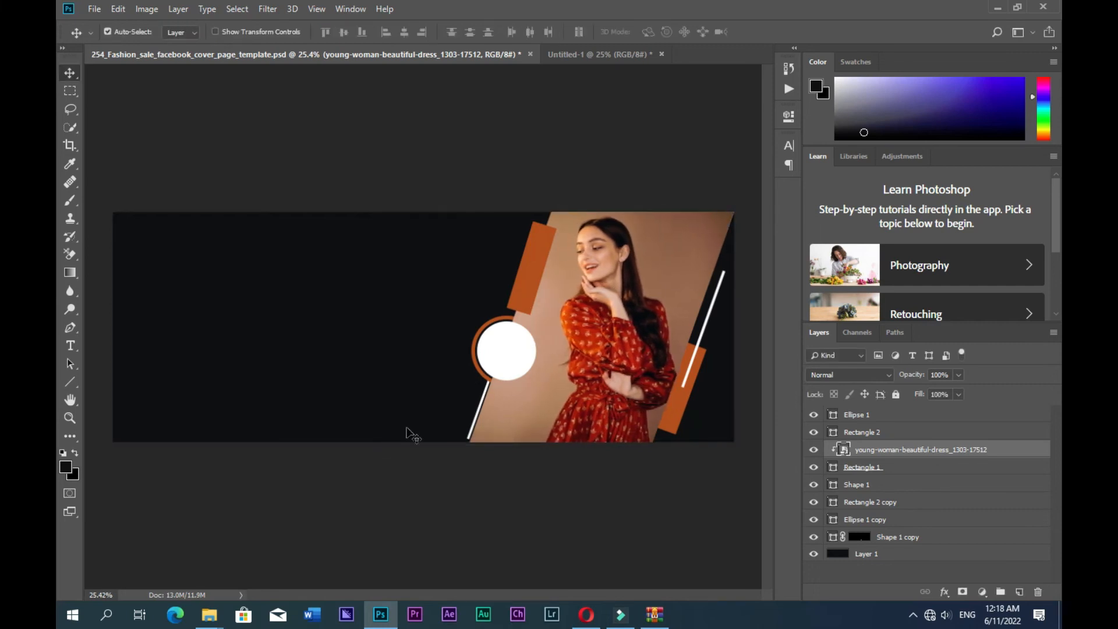
left_click(399, 200)
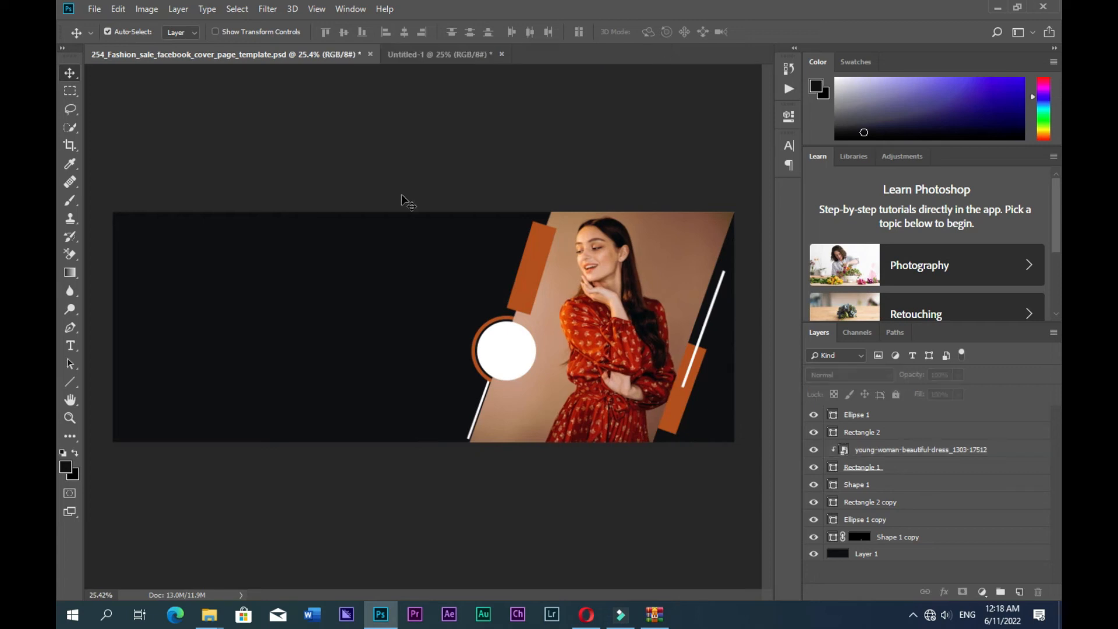
Copy the logo, headline texts, social icons and website address from the Untitled-1 document onto the template's dark left area
left_click(410, 55)
left_click_drag(392, 484, 233, 310)
left_click_drag(201, 326, 226, 320)
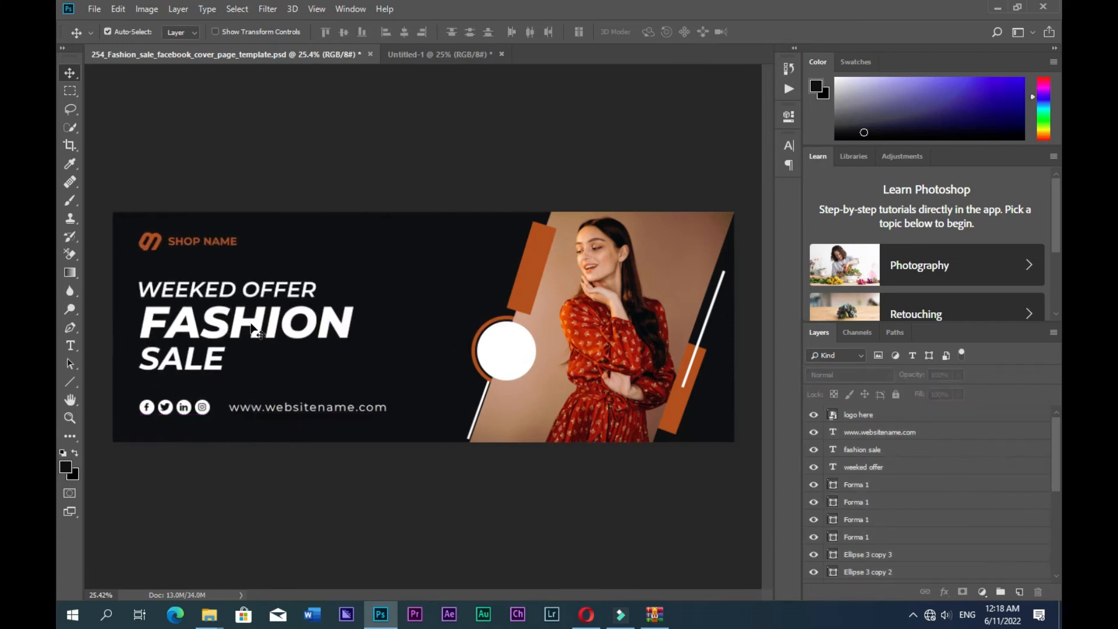
Recolor the word FASHION in the headline with the orange sampled from the upper bar
double_click(258, 326)
left_click(66, 467)
left_click(526, 295)
left_click(1008, 77)
left_click(69, 72)
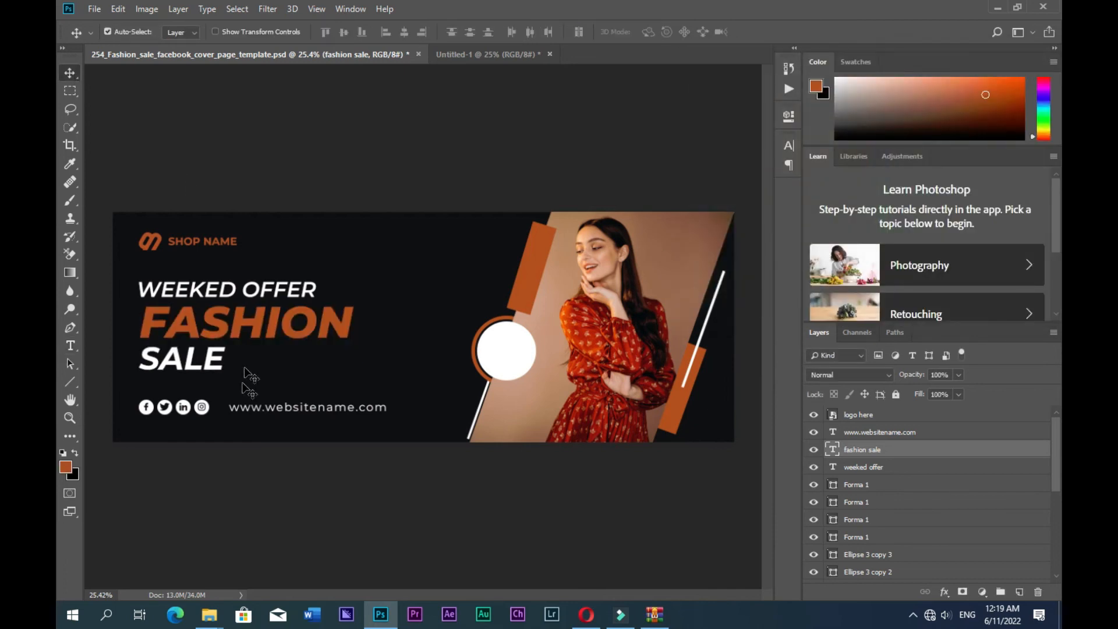
Fill the Instagram and LinkedIn icon circles, Ellipse 3 copy 3 and Ellipse 3 copy 2, with orange #b75126
left_click(206, 407)
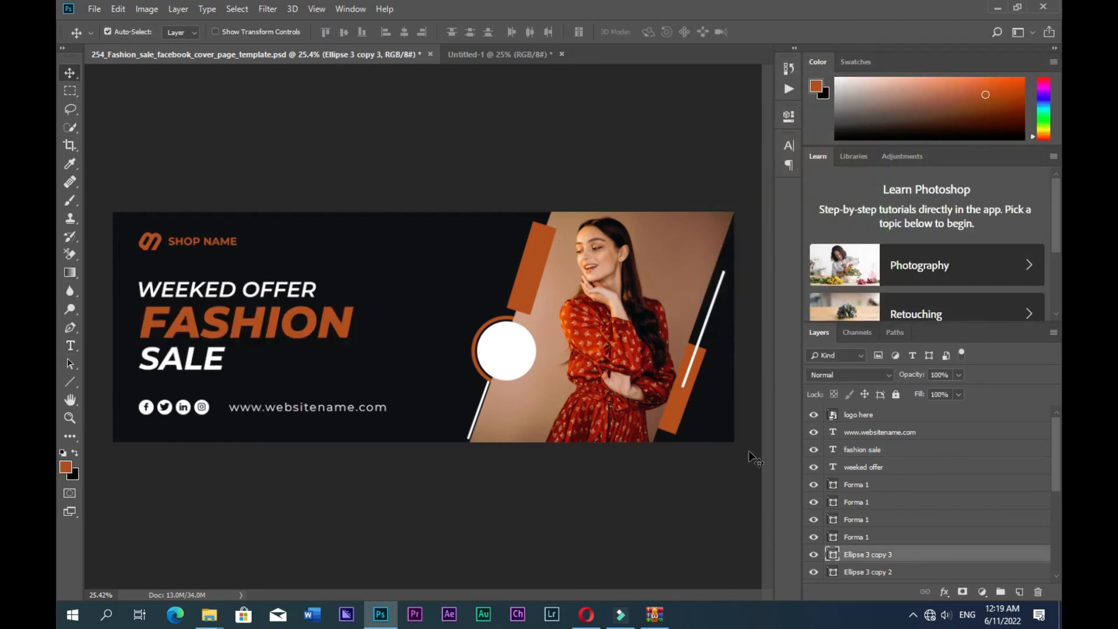
double_click(832, 553)
left_click(333, 315)
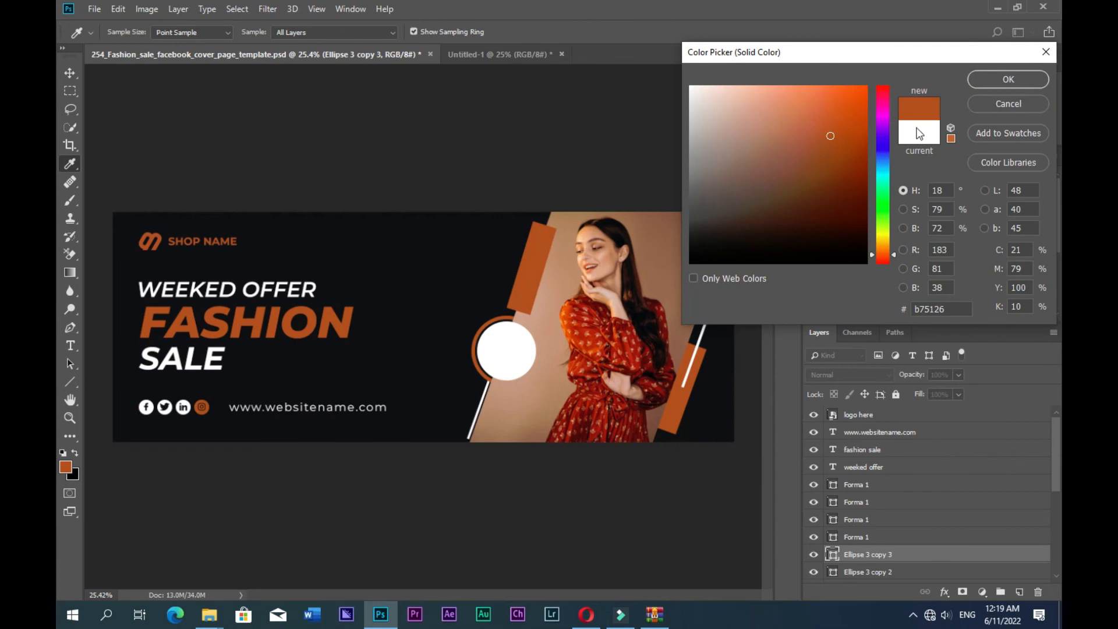
left_click(1001, 83)
double_click(833, 572)
left_click(533, 254)
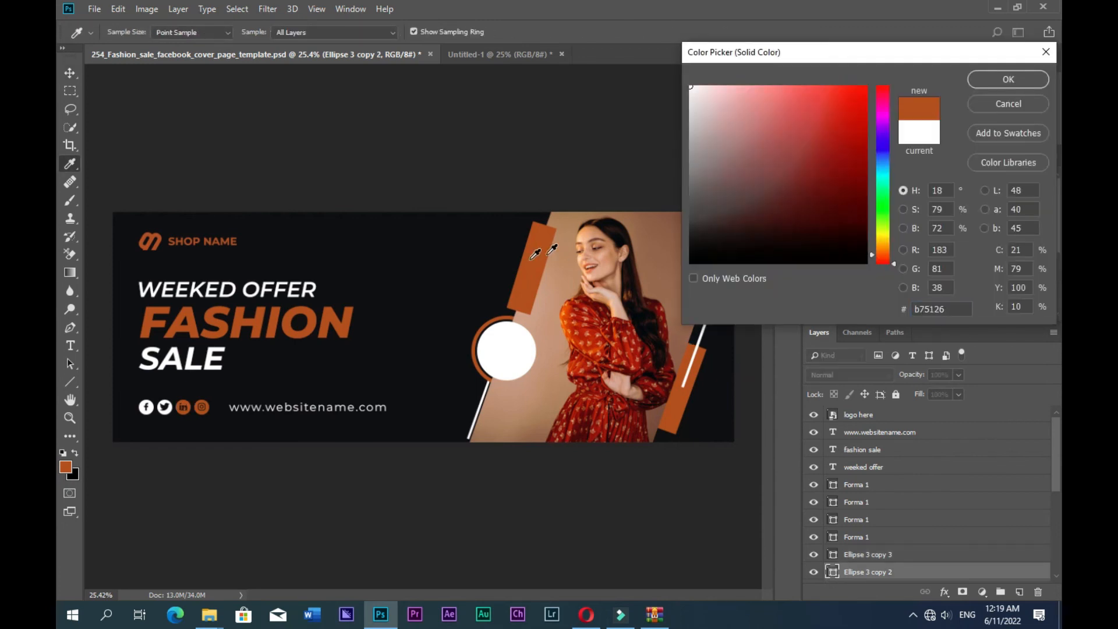
left_click(1008, 79)
Fill the Twitter and Facebook icon circles, Ellipse 3 copy and Ellipse 3, with the upper bar's orange
scroll(880, 537, "down", 2)
double_click(833, 504)
left_click(534, 260)
left_click(994, 82)
double_click(833, 520)
left_click(533, 282)
left_click(1003, 80)
left_click(257, 170)
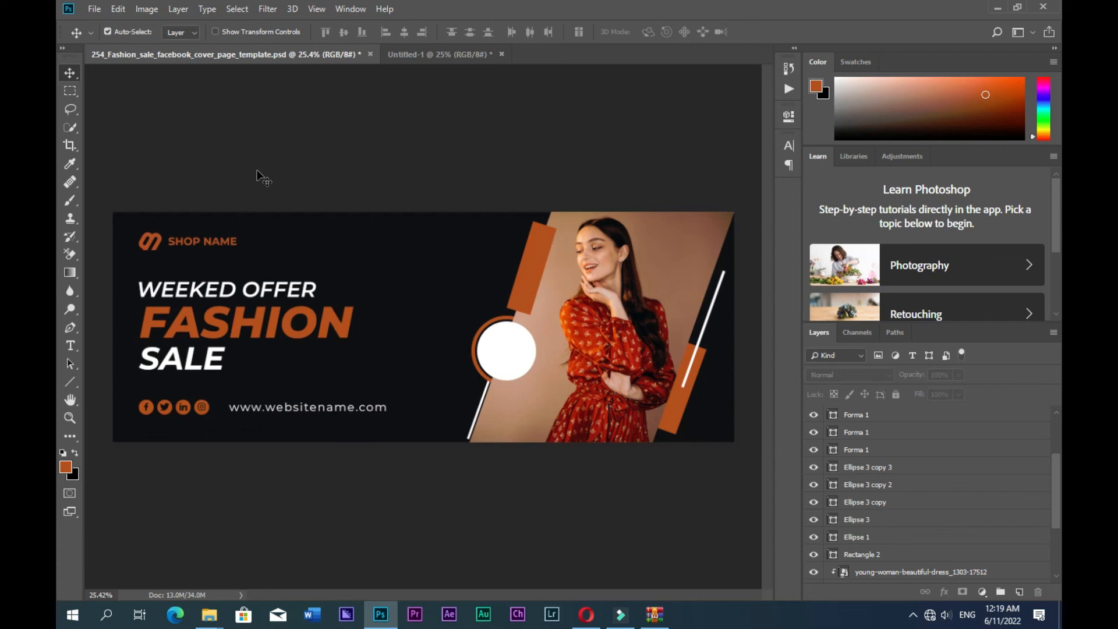
Nudge the WEEKED OFFER and FASHION SALE texts together slightly upward, and deselect them
key("ctrl")
left_click(193, 294)
left_click(197, 320, "shift")
key("Up")
key("Up")
key("Up")
key("Up")
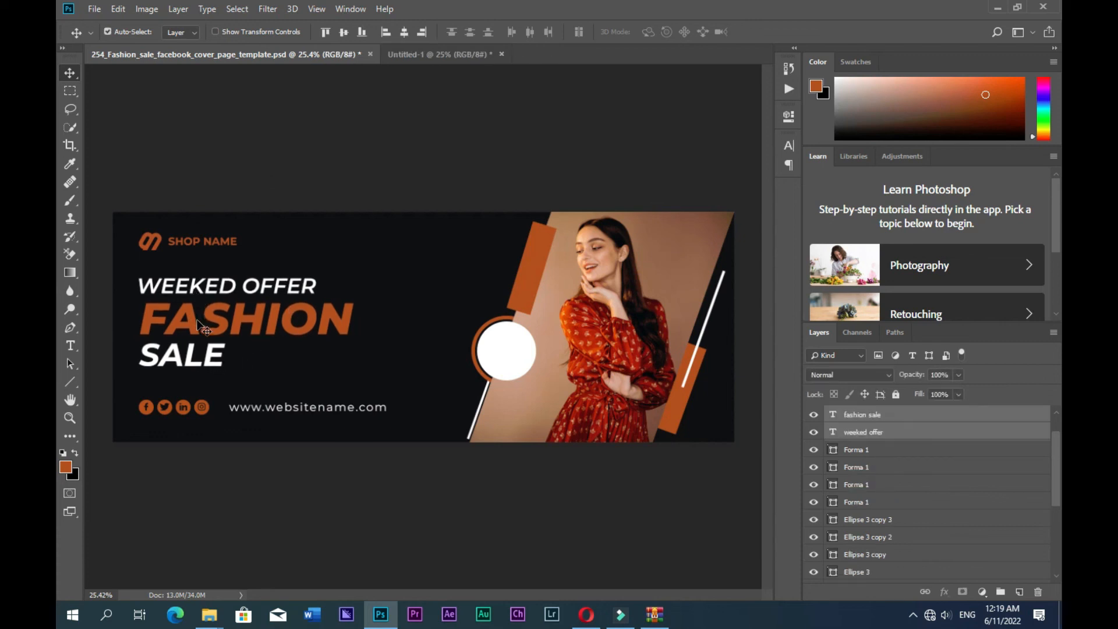
key("Down")
key("Down")
left_click(313, 374)
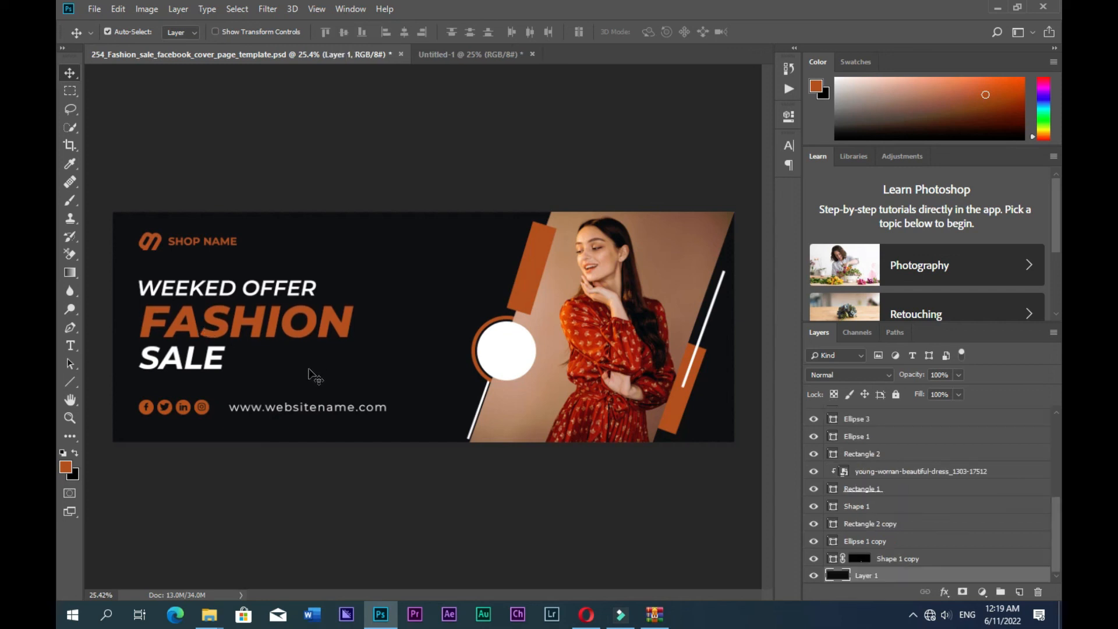
left_click(105, 404)
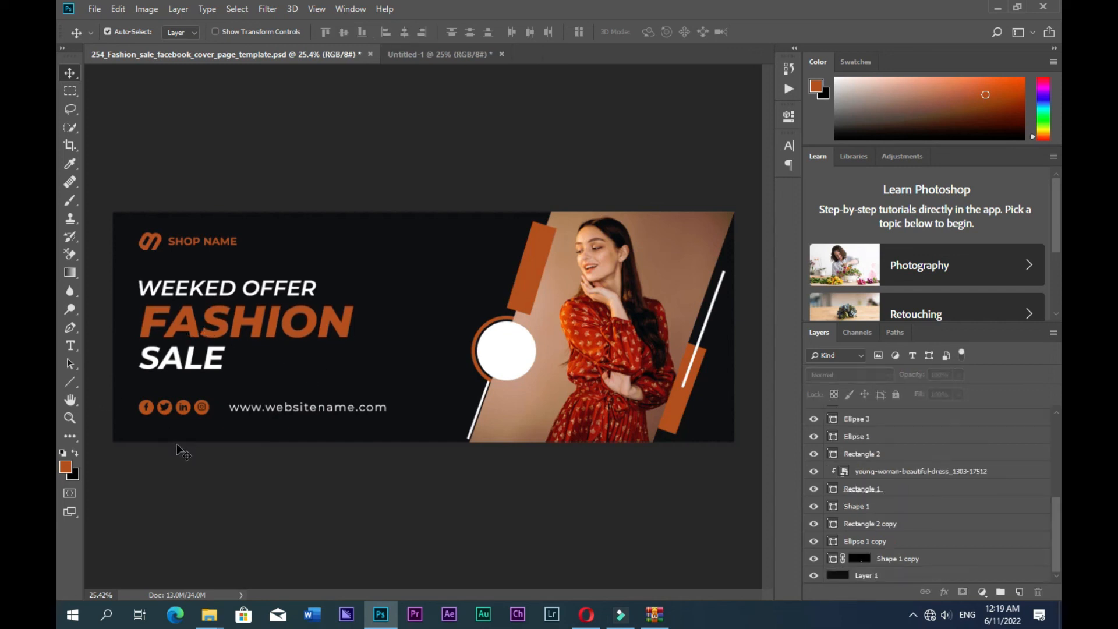
Draw an orange rectangle about 0.92 by 0.87 in over the canvas's lower left corner and rotate it counterclockwise
left_click(65, 466)
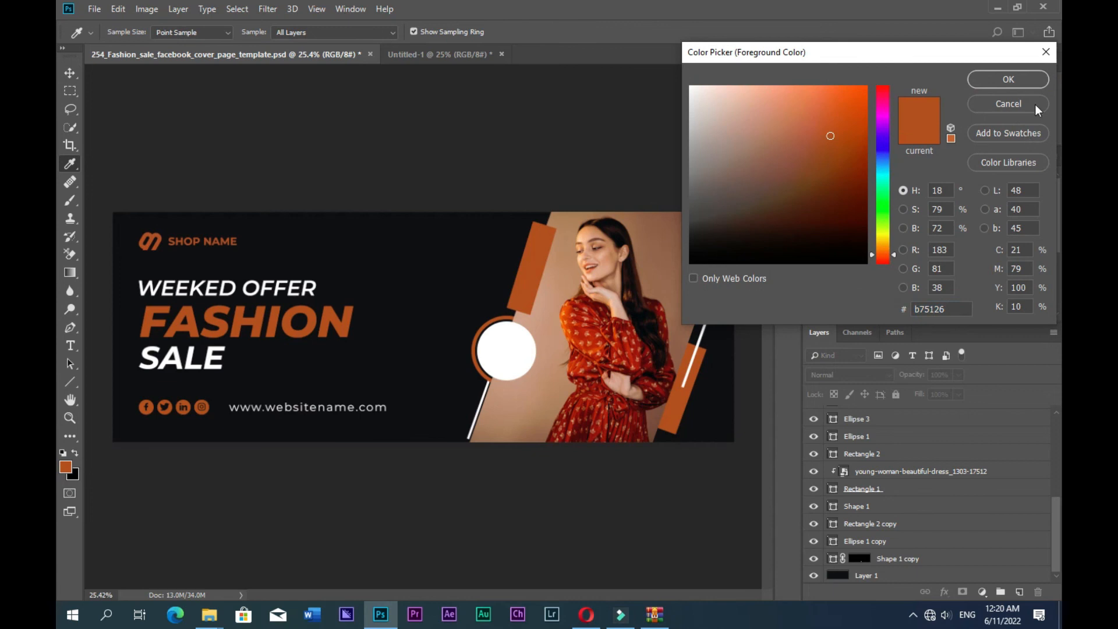
key("Return")
right_click(70, 381)
left_click(140, 383)
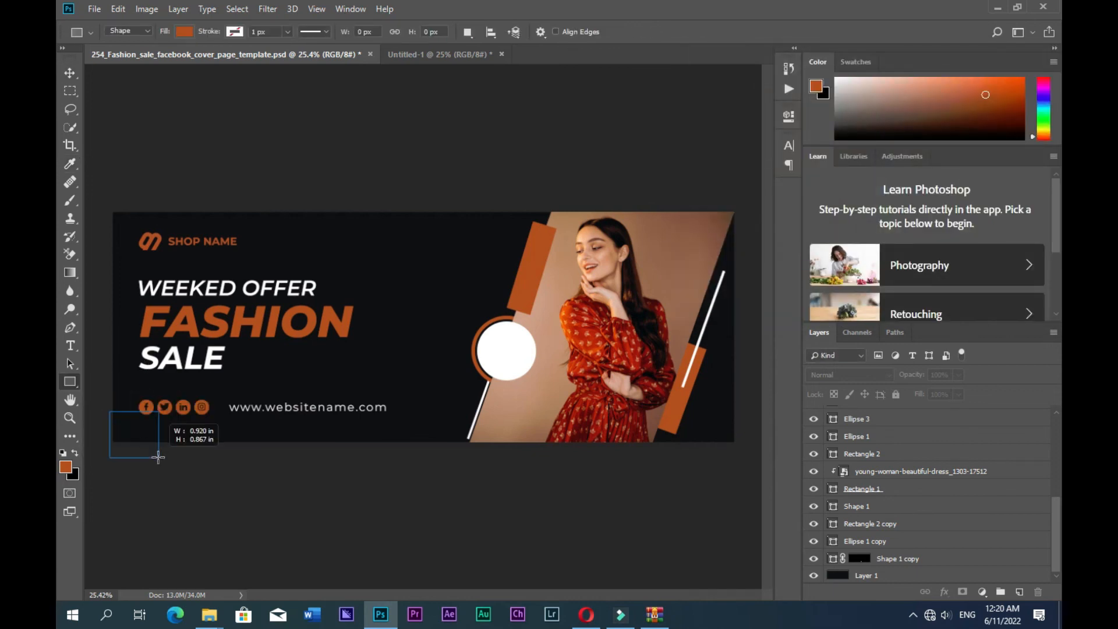
key("ctrl+t")
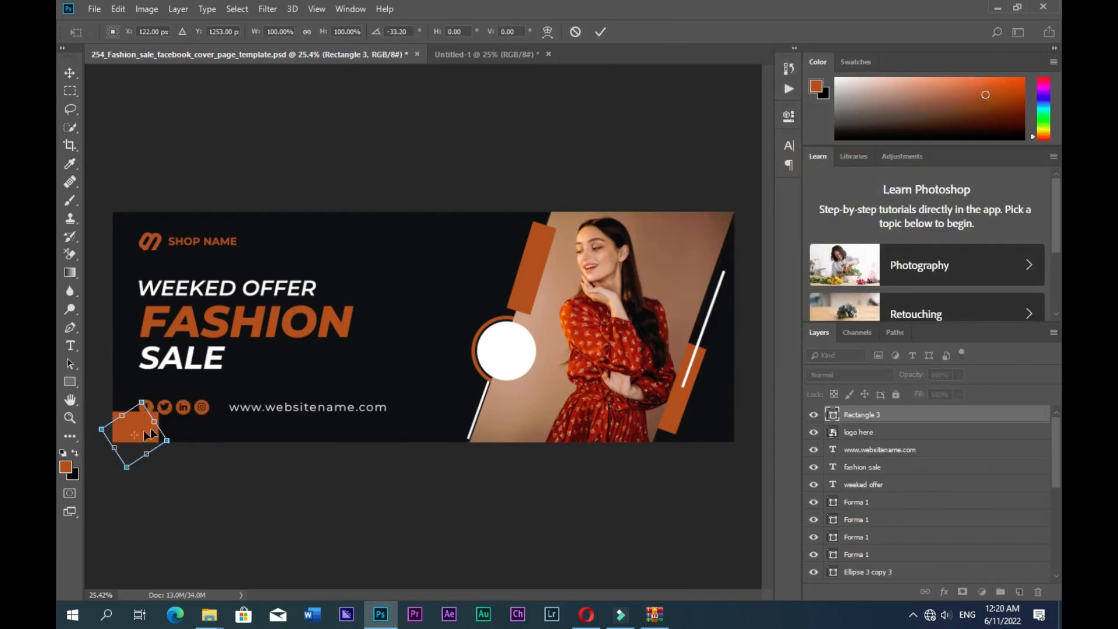